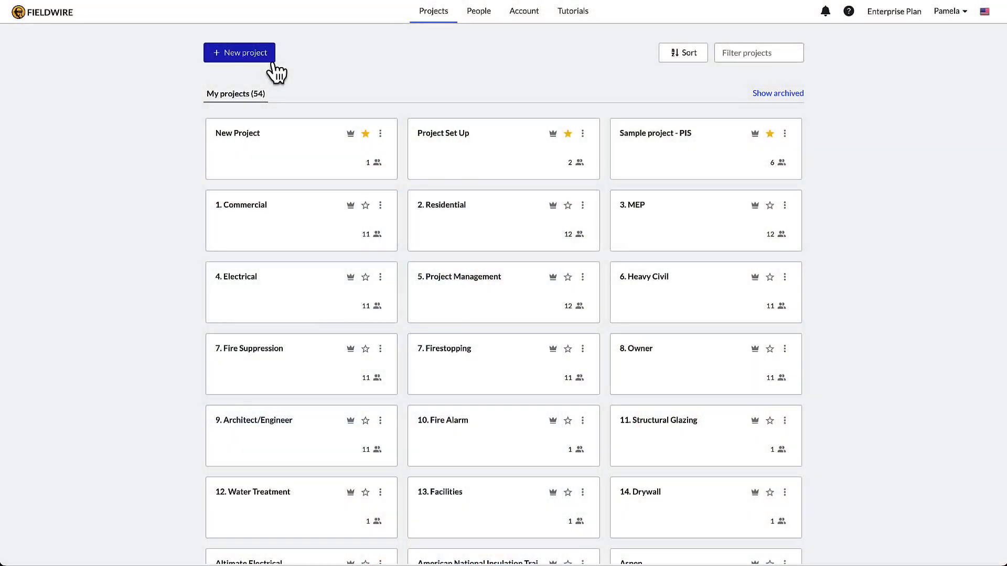
- Create the 'Airport Job' project cloned from Template, copying its reports and locations
{"action": "left_click", "coordinate": [272, 61]}
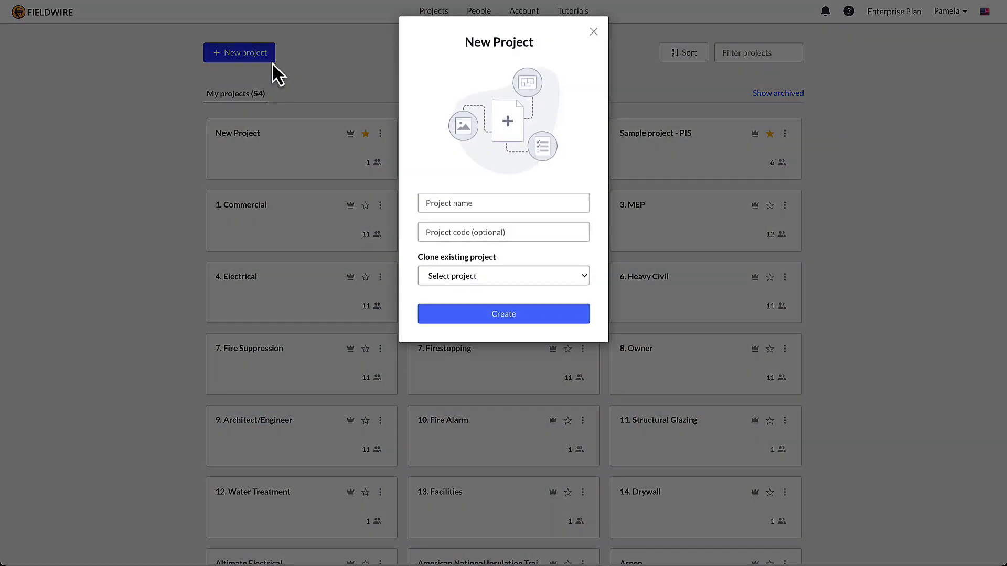
{"action": "left_click", "coordinate": [434, 200]}
{"action": "type", "text": "Airport Job"}
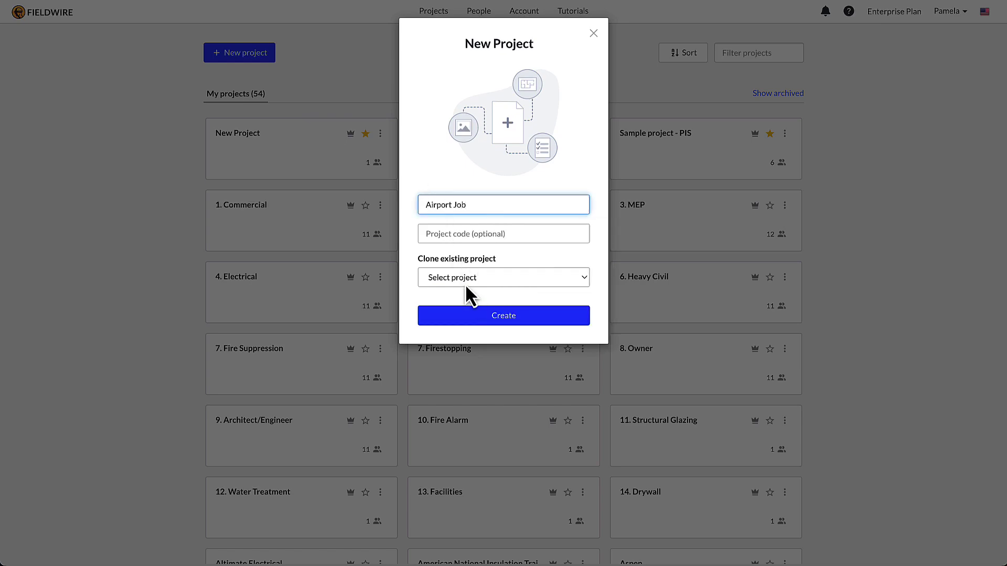
{"action": "left_click", "coordinate": [464, 284]}
{"action": "scroll", "coordinate": [479, 469], "scroll_direction": "down", "scroll_amount": 5}
{"action": "scroll", "coordinate": [477, 462], "scroll_direction": "down", "scroll_amount": 4}
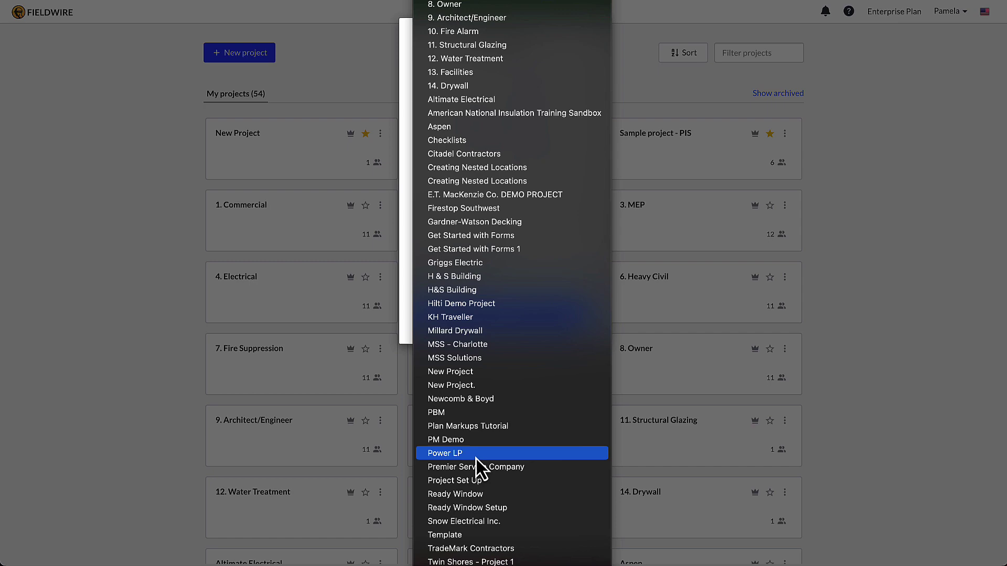
{"action": "left_click", "coordinate": [530, 532]}
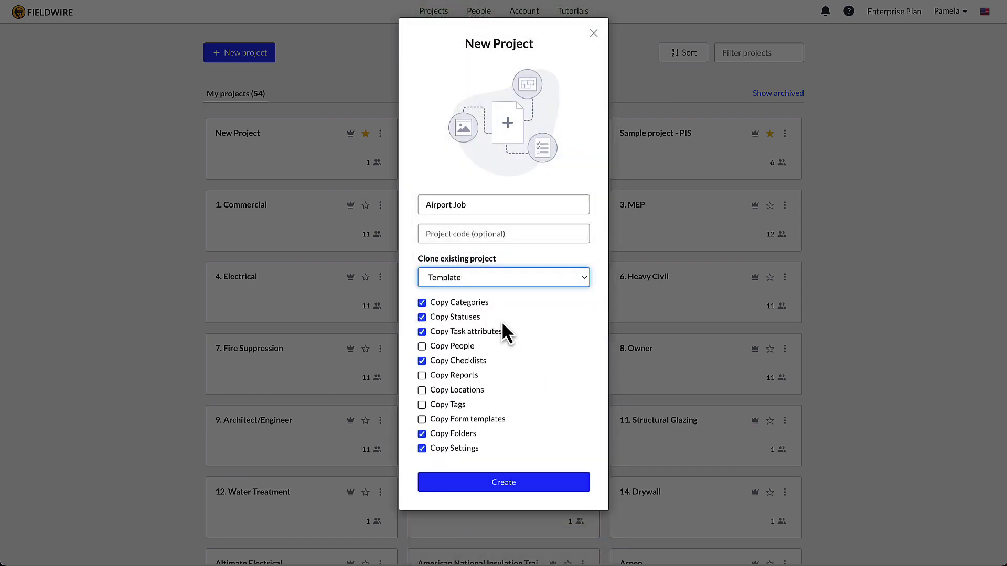
{"action": "left_click", "coordinate": [469, 378]}
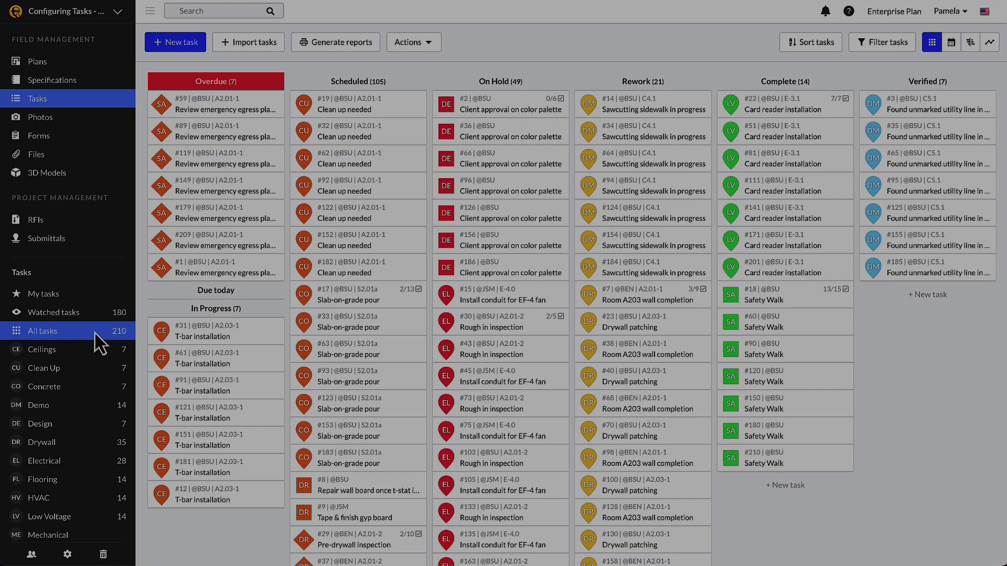
- Filter the task board to Demo, then Ceilings, HVAC and Low Voltage tasks
{"action": "scroll", "coordinate": [37, 375], "scroll_direction": "down", "scroll_amount": 3}
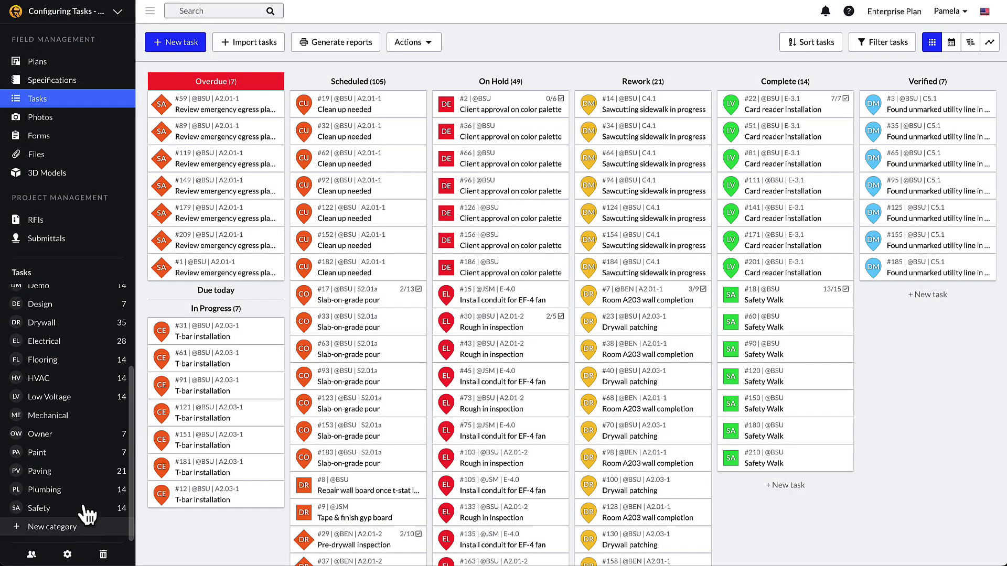
{"action": "scroll", "coordinate": [93, 427], "scroll_direction": "up", "scroll_amount": 3}
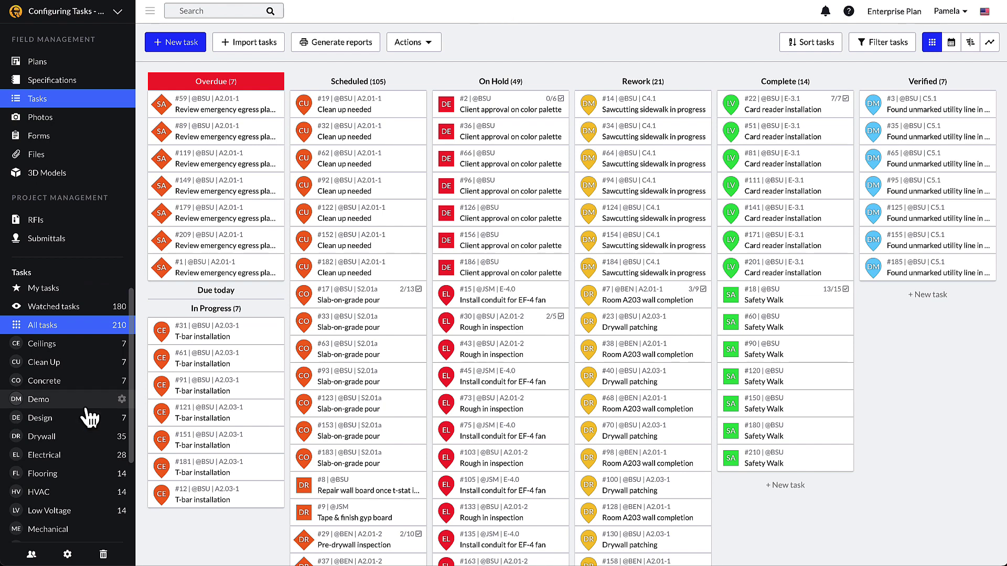
{"action": "left_click", "coordinate": [85, 405]}
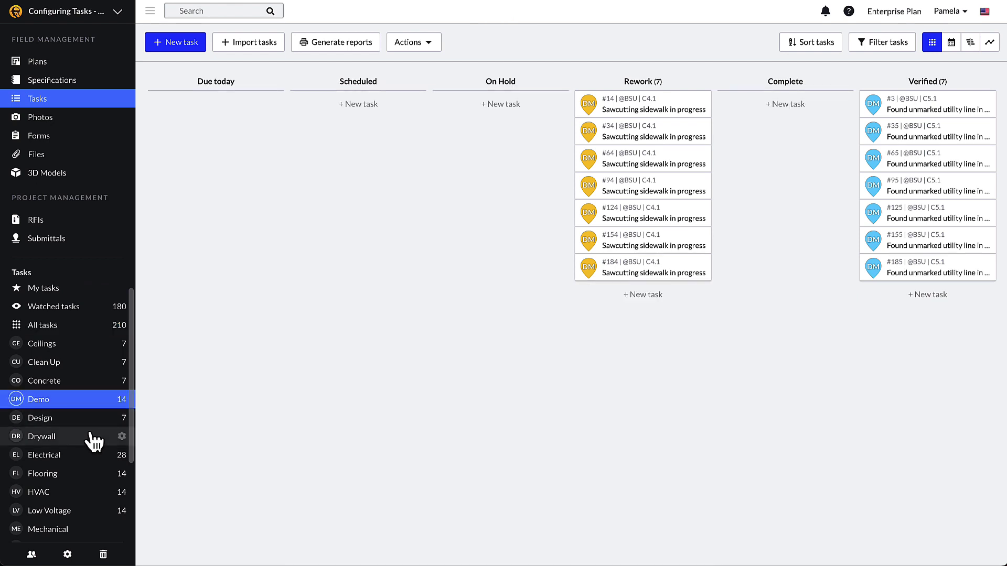
{"action": "left_click", "coordinate": [103, 346]}
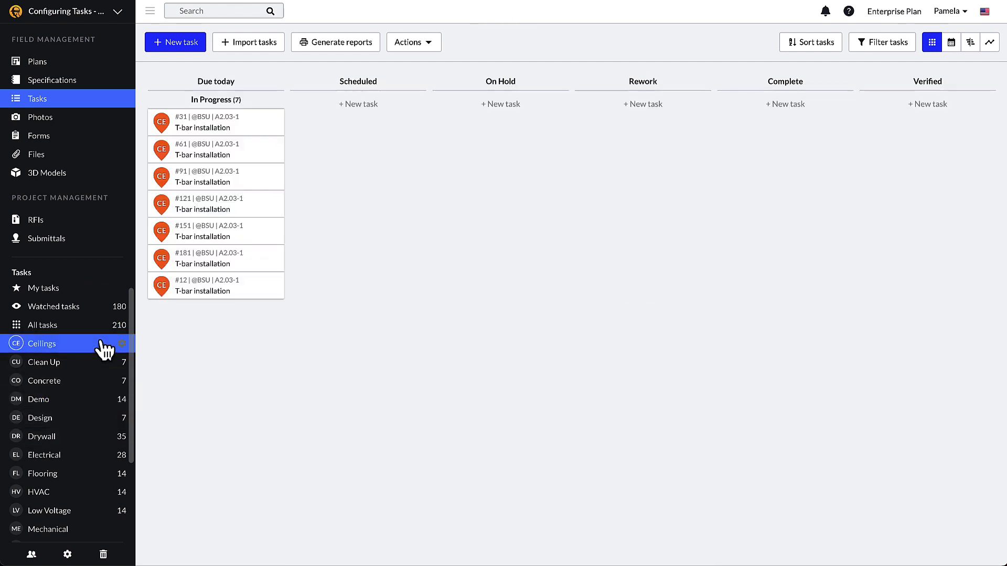
{"action": "scroll", "coordinate": [90, 459], "scroll_direction": "down", "scroll_amount": 1}
{"action": "left_click", "coordinate": [95, 465]}
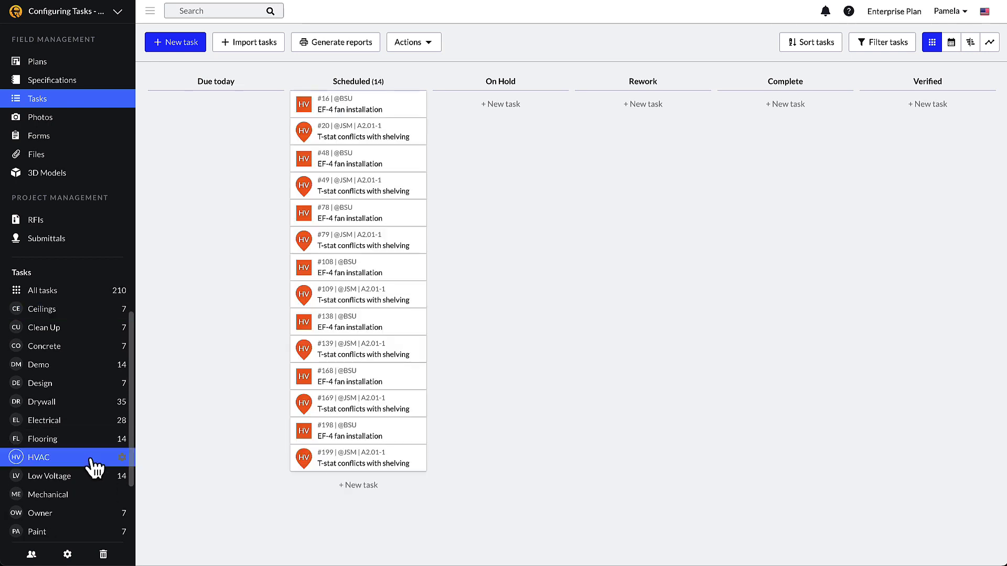
{"action": "left_click", "coordinate": [92, 479]}
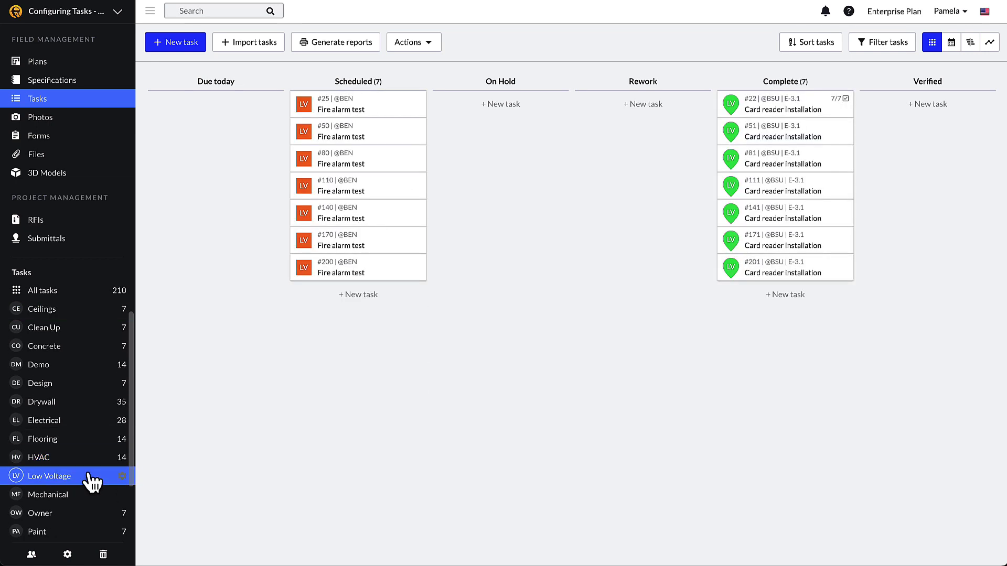
- Continue filtering by Owner, Drywall, Electrical, Mechanical and Plumbing categories
{"action": "scroll", "coordinate": [84, 487], "scroll_direction": "down", "scroll_amount": 1}
{"action": "left_click", "coordinate": [87, 484]}
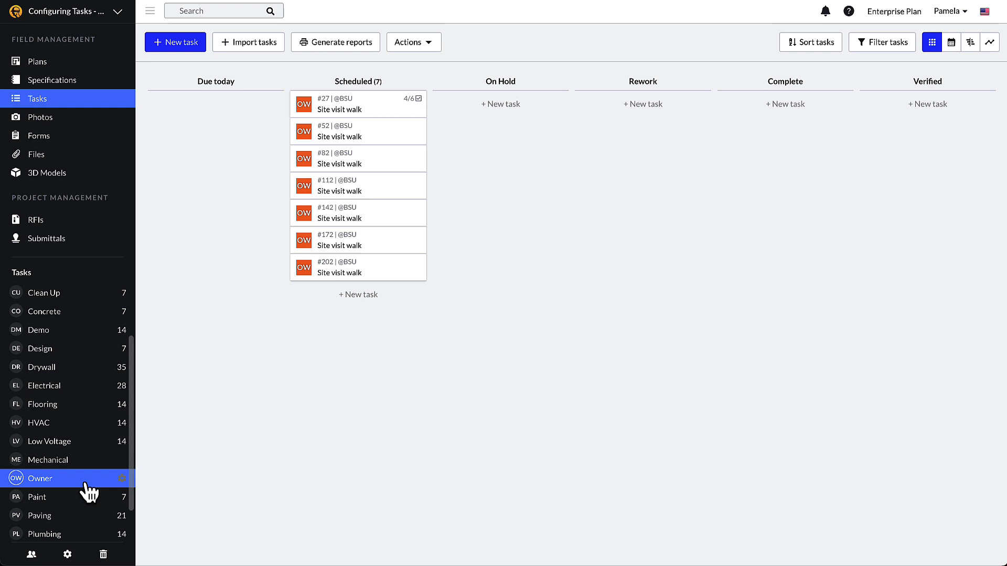
{"action": "scroll", "coordinate": [89, 492], "scroll_direction": "up", "scroll_amount": 3}
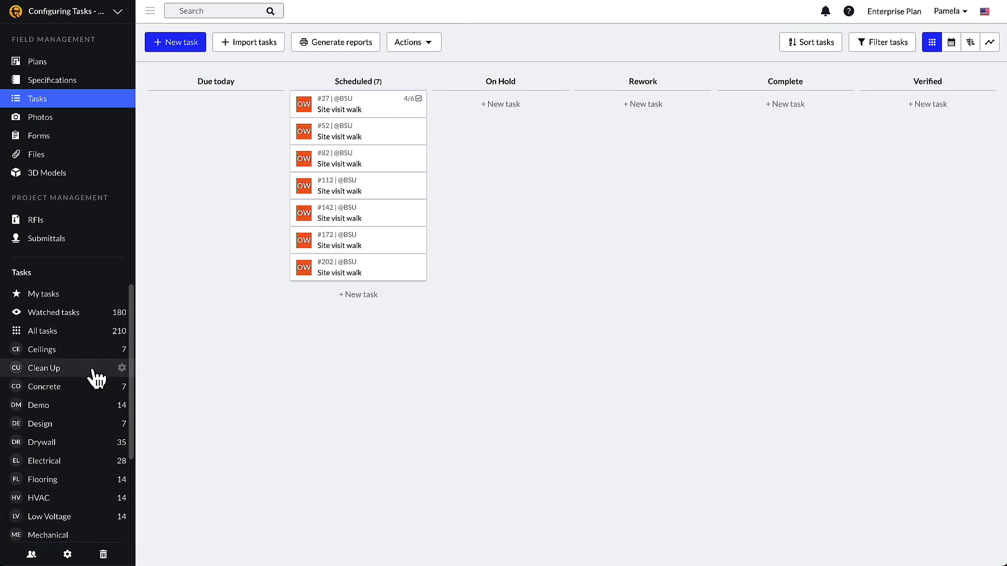
{"action": "left_click", "coordinate": [88, 445]}
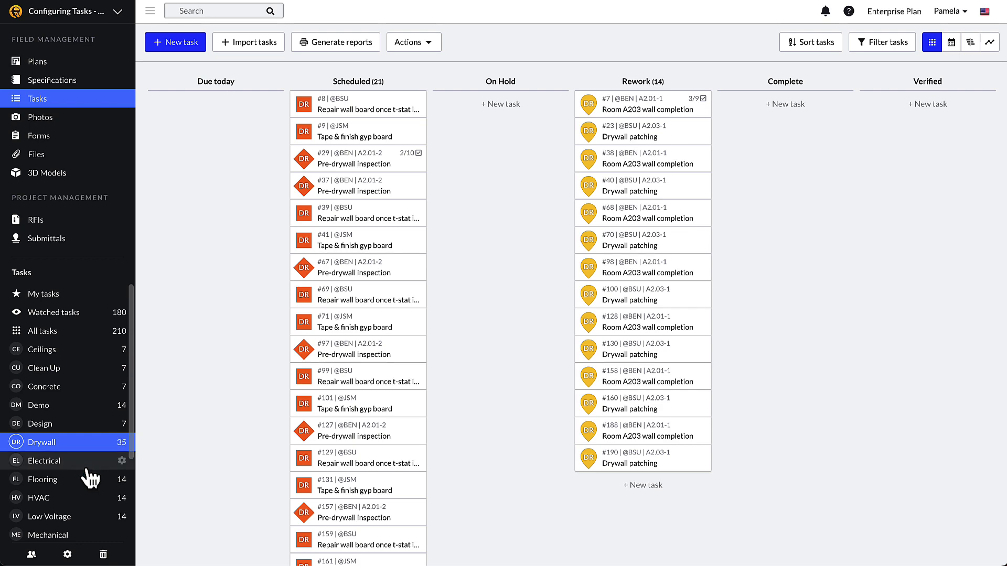
{"action": "left_click", "coordinate": [88, 469]}
{"action": "scroll", "coordinate": [90, 477], "scroll_direction": "down", "scroll_amount": 1}
{"action": "left_click", "coordinate": [86, 479]}
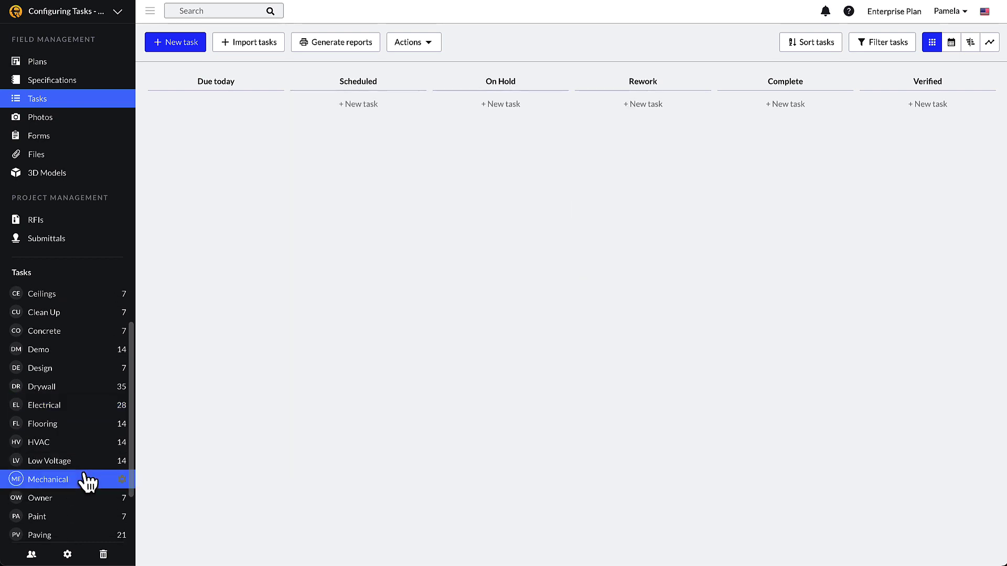
{"action": "scroll", "coordinate": [86, 479], "scroll_direction": "down", "scroll_amount": 2}
{"action": "left_click", "coordinate": [79, 495]}
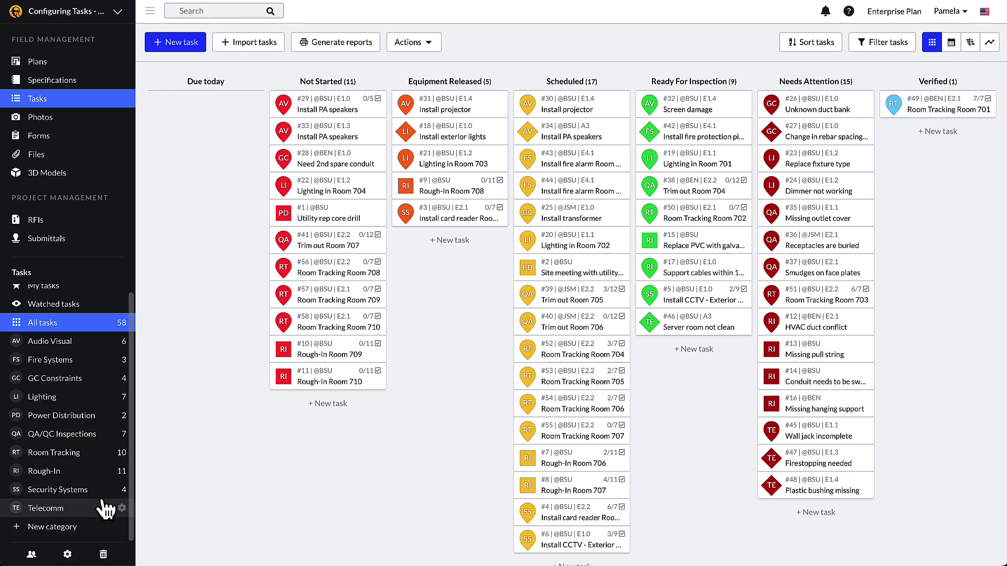
- Filter by QA/QC Inspections, GC Constraints, Rough-In, cameras, Wireless Access Points, Door Contacts and Cabling
{"action": "left_click", "coordinate": [97, 436]}
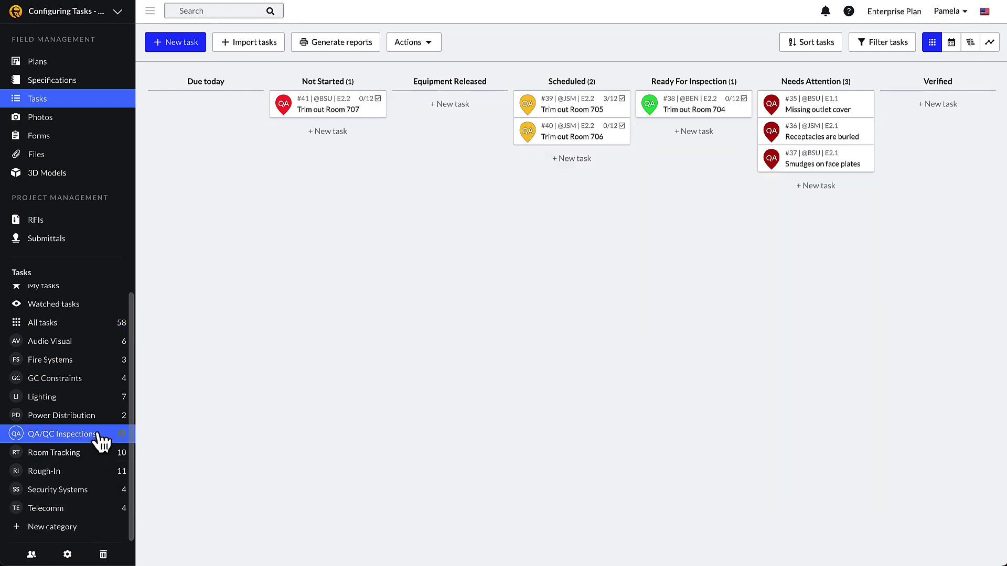
{"action": "left_click", "coordinate": [100, 380]}
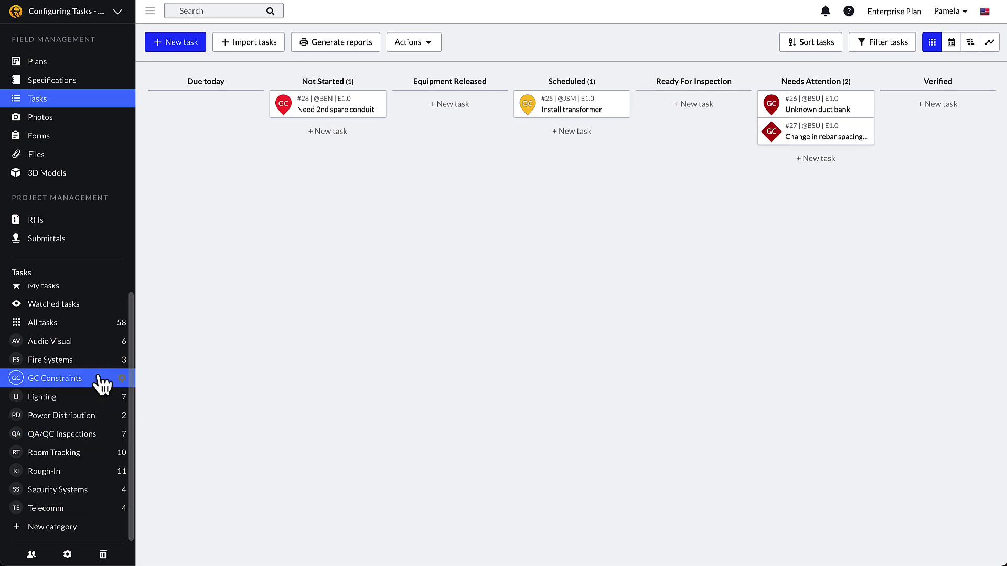
{"action": "left_click", "coordinate": [90, 472]}
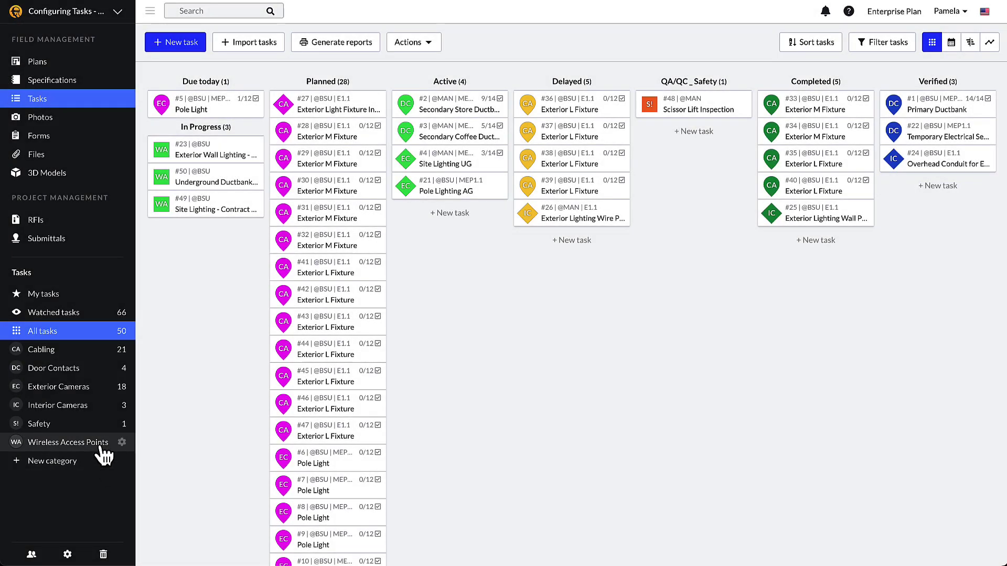
{"action": "left_click", "coordinate": [99, 405]}
{"action": "left_click", "coordinate": [100, 390]}
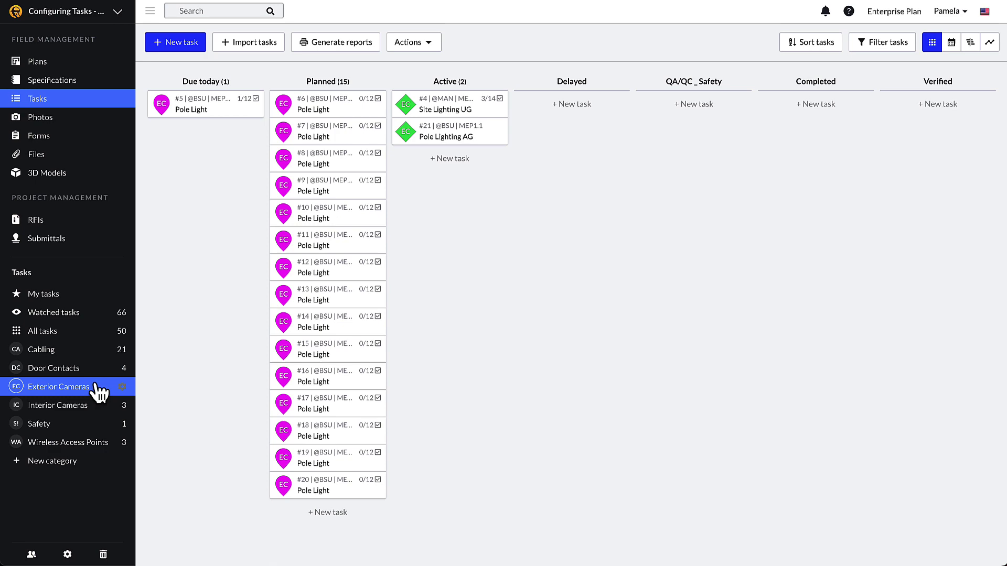
{"action": "left_click", "coordinate": [98, 442]}
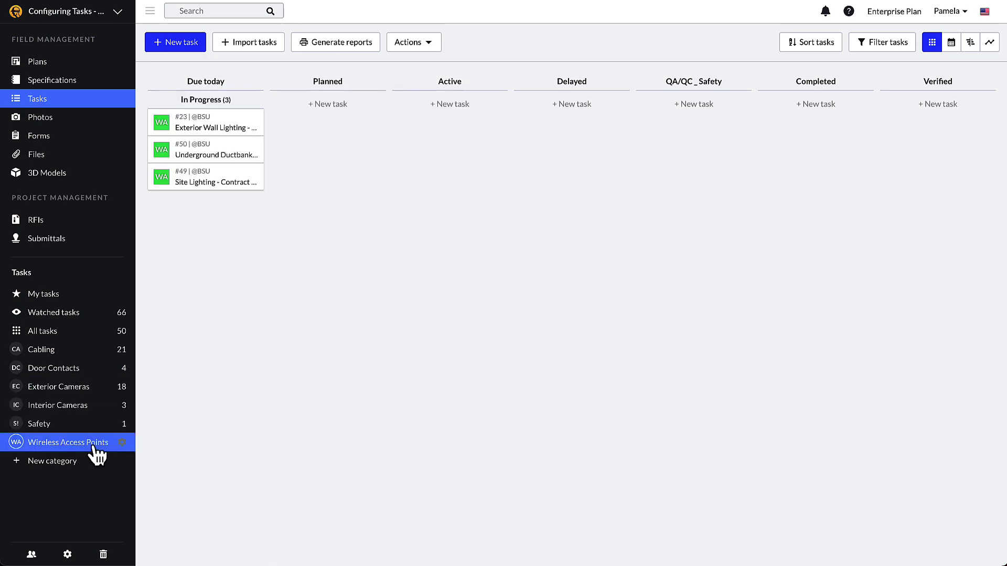
{"action": "left_click", "coordinate": [93, 369]}
{"action": "left_click", "coordinate": [90, 350]}
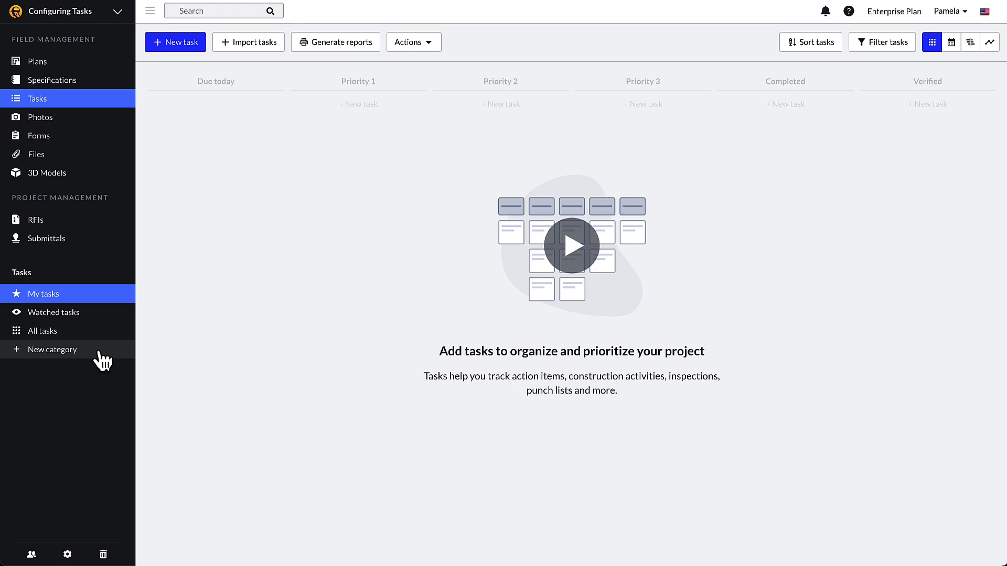
- Add new task categories Structural Steel and Drywall
{"action": "left_click", "coordinate": [102, 360]}
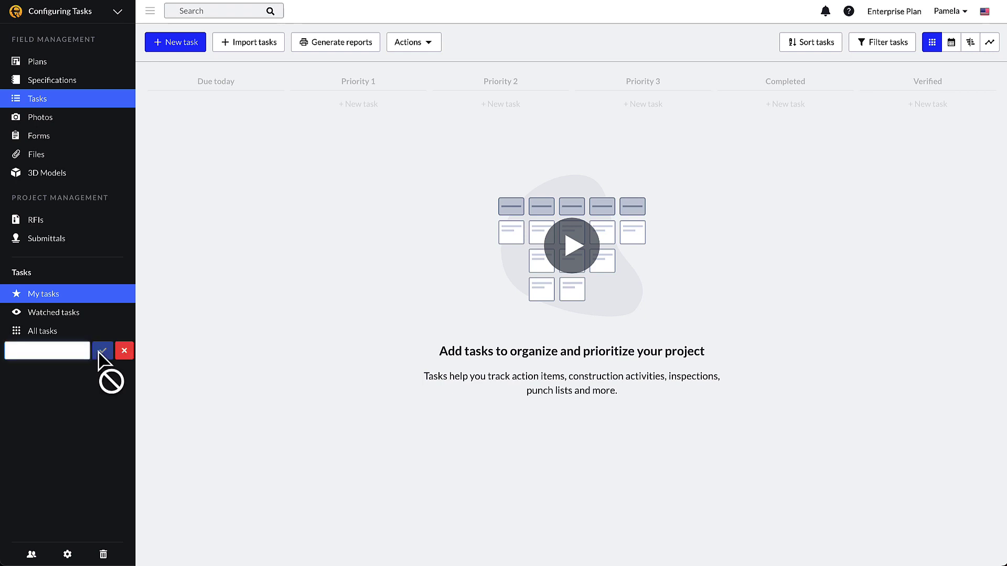
{"action": "type", "text": "Structural Steel"}
{"action": "left_click", "coordinate": [103, 351]}
{"action": "left_click", "coordinate": [69, 371]}
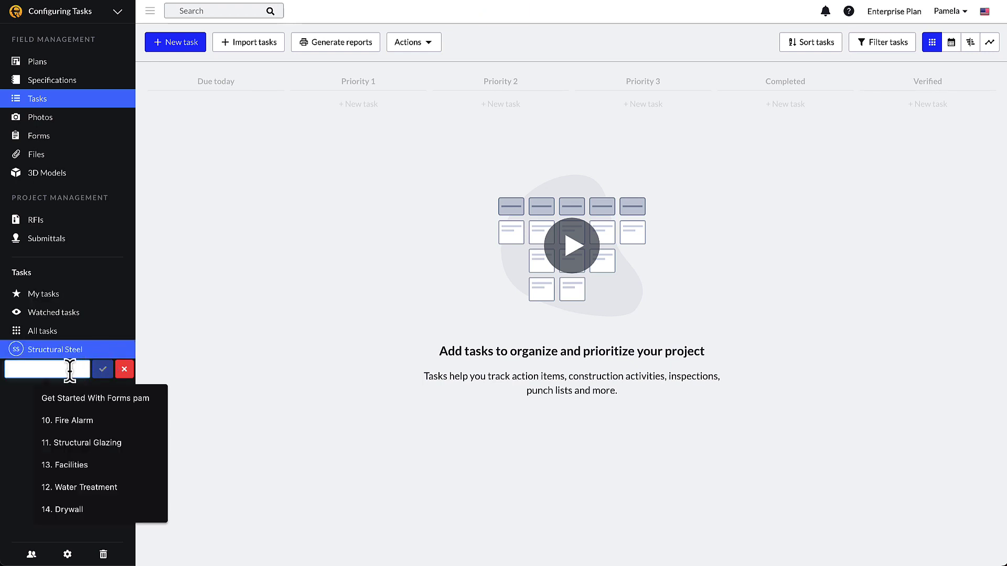
{"action": "type", "text": "Dry"}
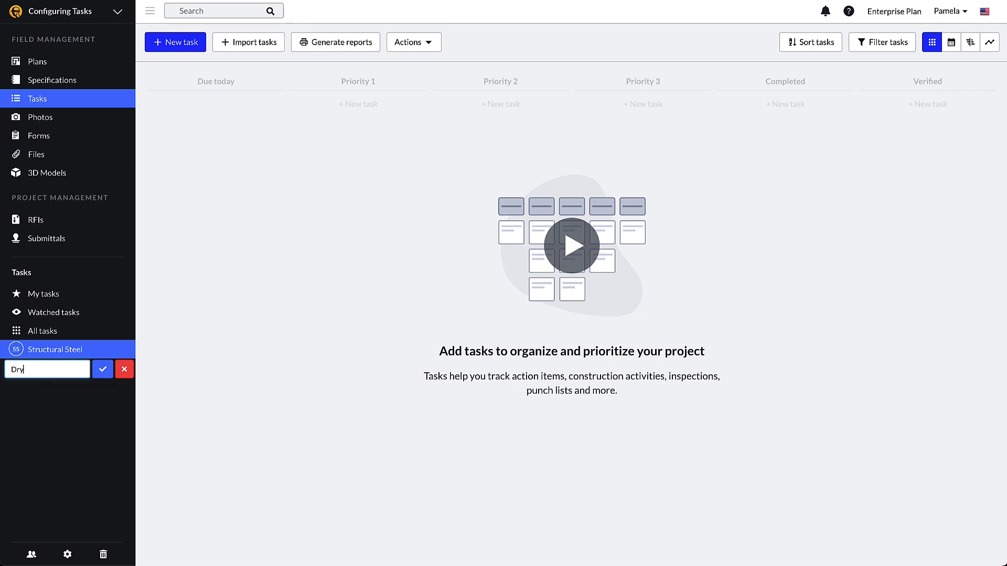
{"action": "type", "text": "wall"}
{"action": "left_click", "coordinate": [103, 369]}
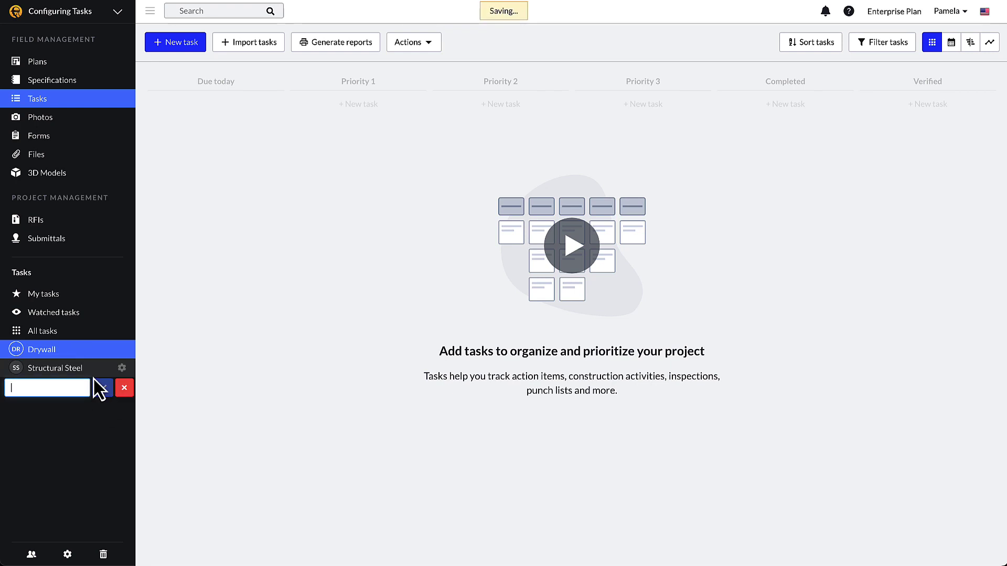
- Add categories '1. Safety', '2. Housekeeping' and '3. Punch'
{"action": "left_click", "coordinate": [63, 388]}
{"action": "type", "text": "1. Safety"}
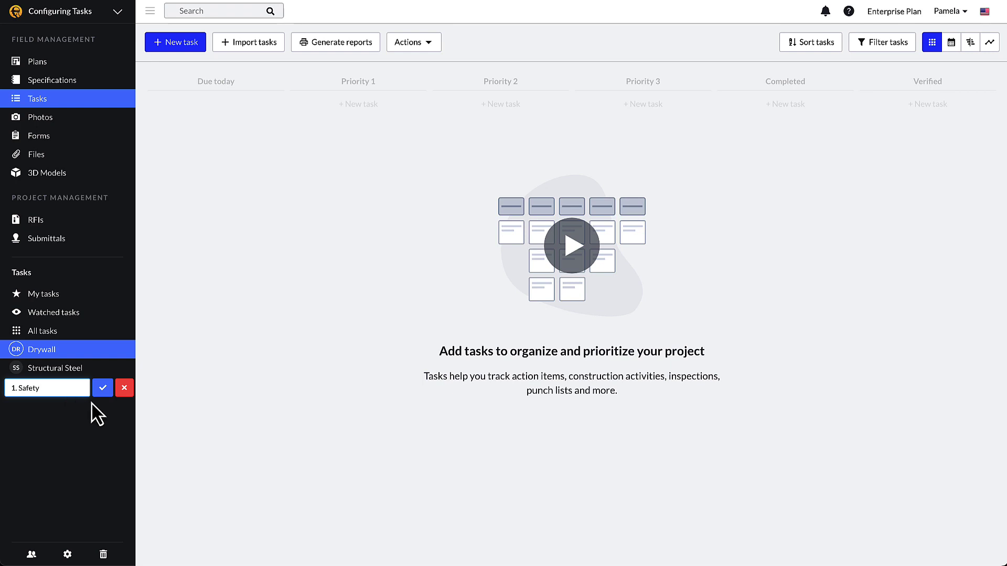
{"action": "left_click", "coordinate": [100, 393]}
{"action": "type", "text": "2. House"}
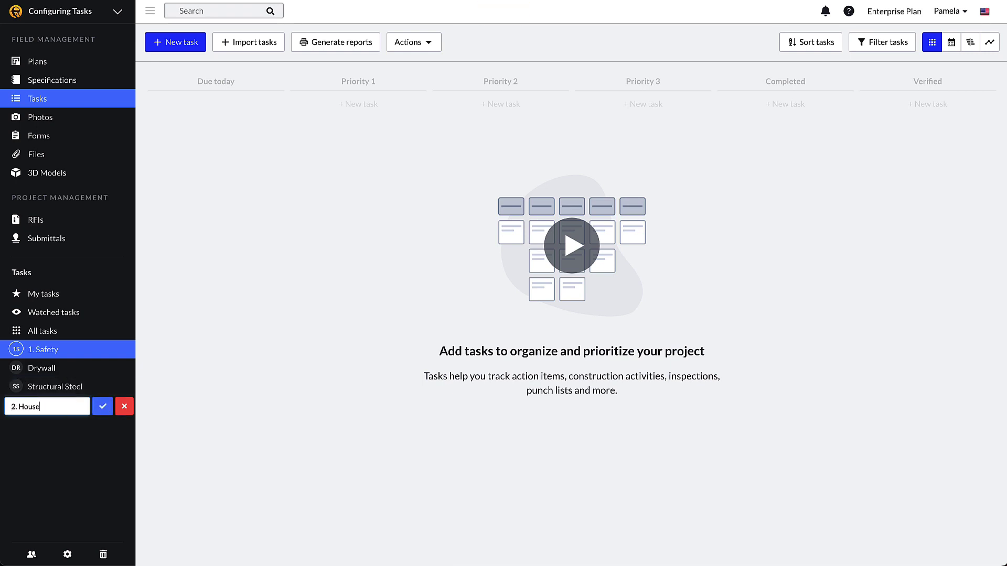
{"action": "type", "text": "keeping"}
{"action": "left_click", "coordinate": [102, 406]}
{"action": "type", "text": "3. Punch"}
{"action": "left_click", "coordinate": [103, 439]}
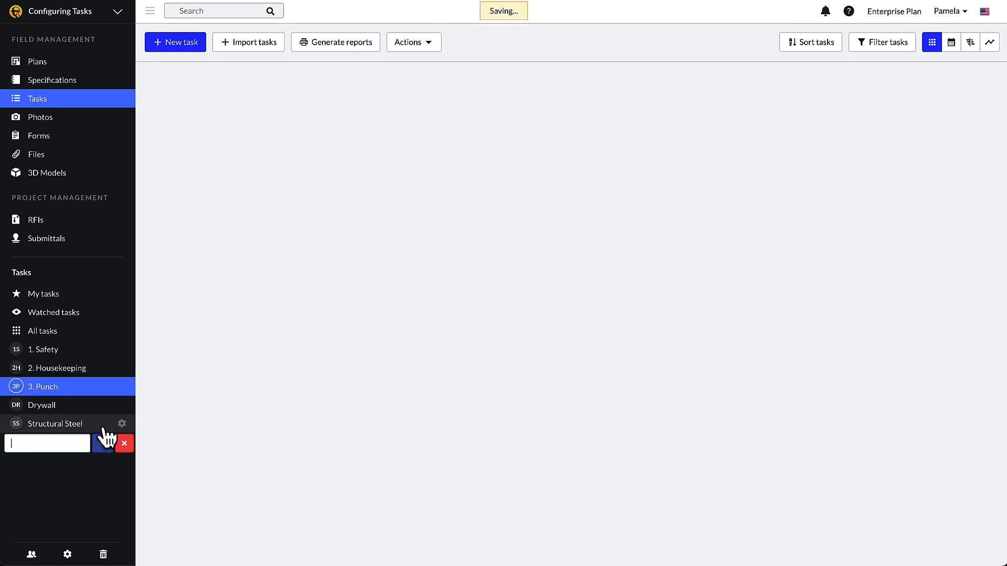
- Change the 3. Punch category's abbreviation from 3P to PP
{"action": "left_click", "coordinate": [126, 389]}
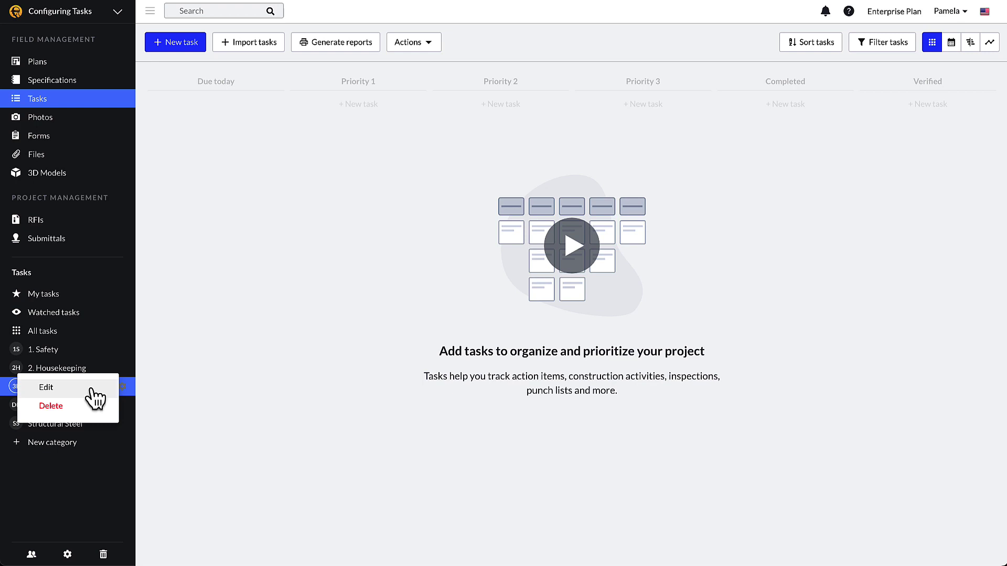
{"action": "left_click", "coordinate": [95, 391]}
{"action": "left_click", "coordinate": [19, 391]}
{"action": "key", "text": "BackSpace"}
{"action": "key", "text": "BackSpace"}
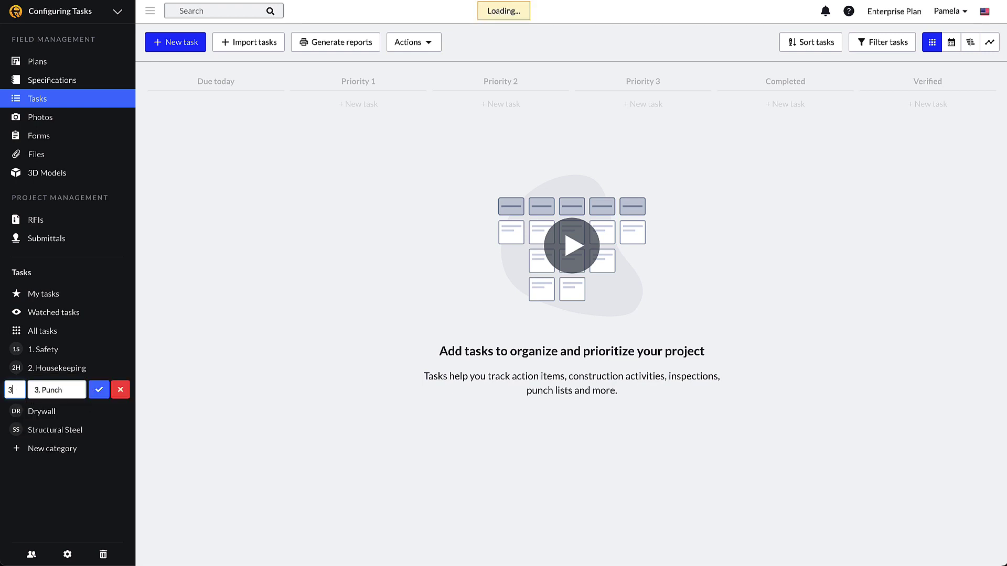
{"action": "type", "text": "PP"}
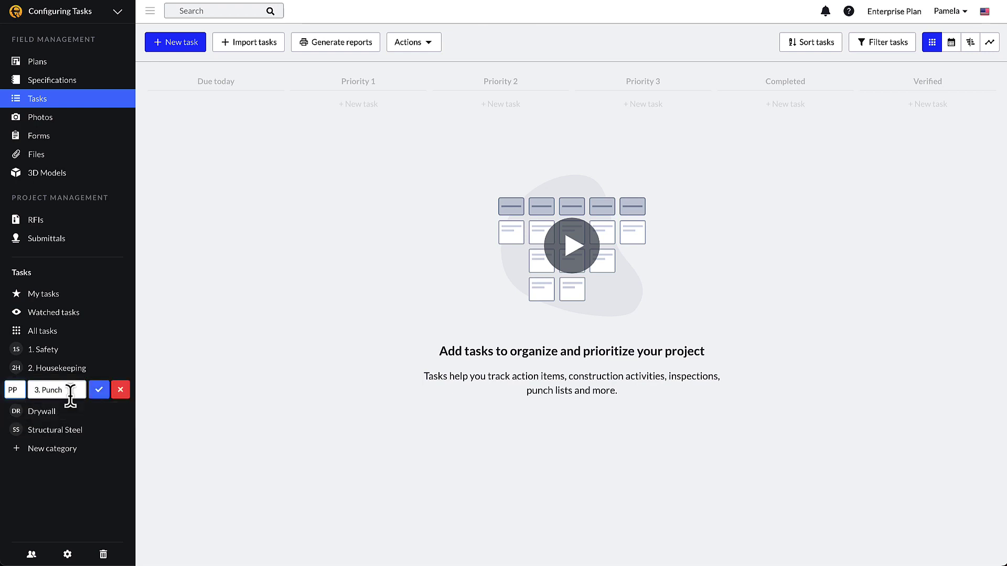
{"action": "left_click", "coordinate": [103, 393]}
- Change the Housekeeping category's abbreviation from 2H to HK
{"action": "left_click", "coordinate": [121, 367]}
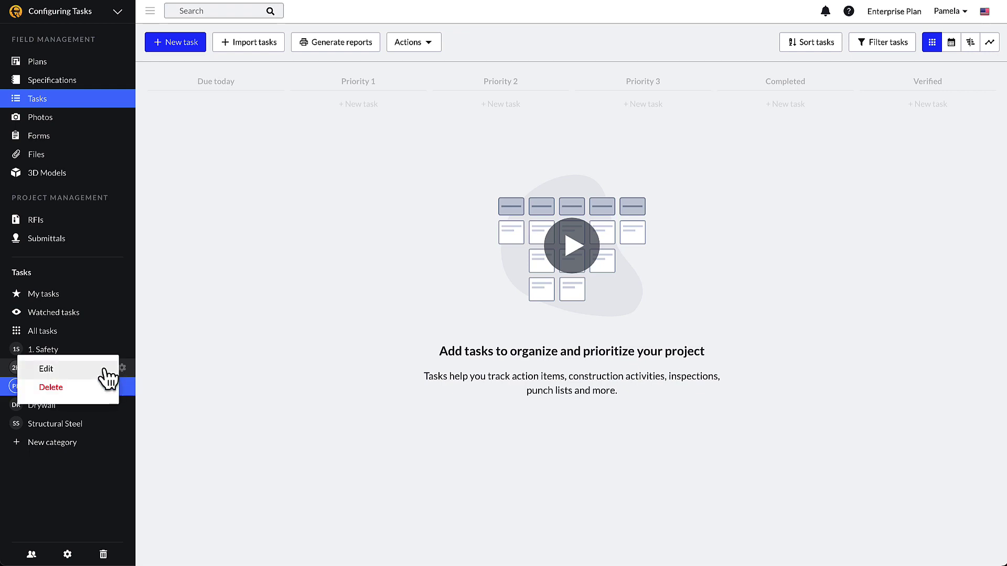
{"action": "left_click", "coordinate": [70, 371]}
{"action": "left_click", "coordinate": [15, 371]}
{"action": "key", "text": "BackSpace"}
{"action": "key", "text": "BackSpace"}
{"action": "type", "text": "HK"}
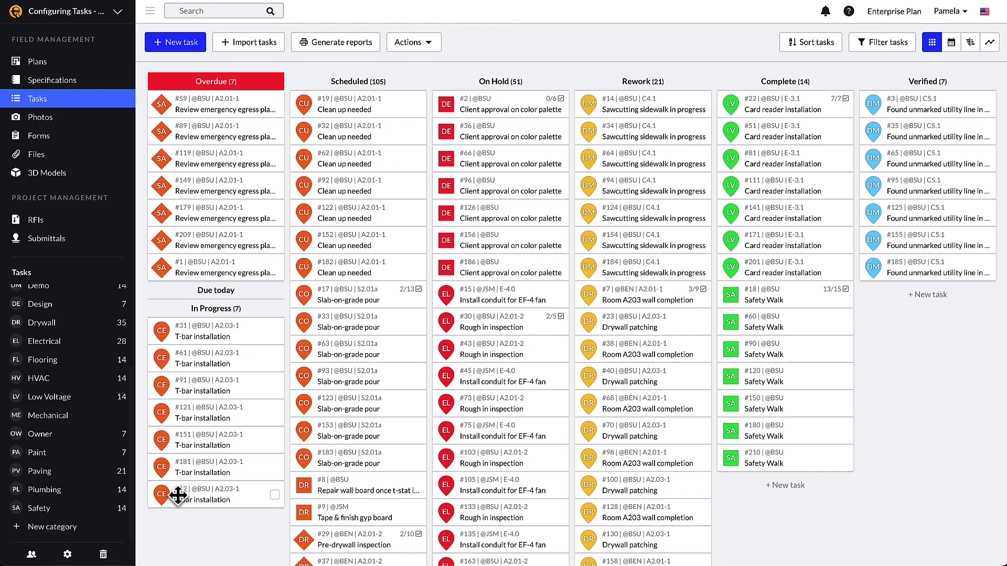
- Assign task #30 'Rough in inspection' to a newly created QA/QC Inspections category
{"action": "left_click", "coordinate": [522, 327]}
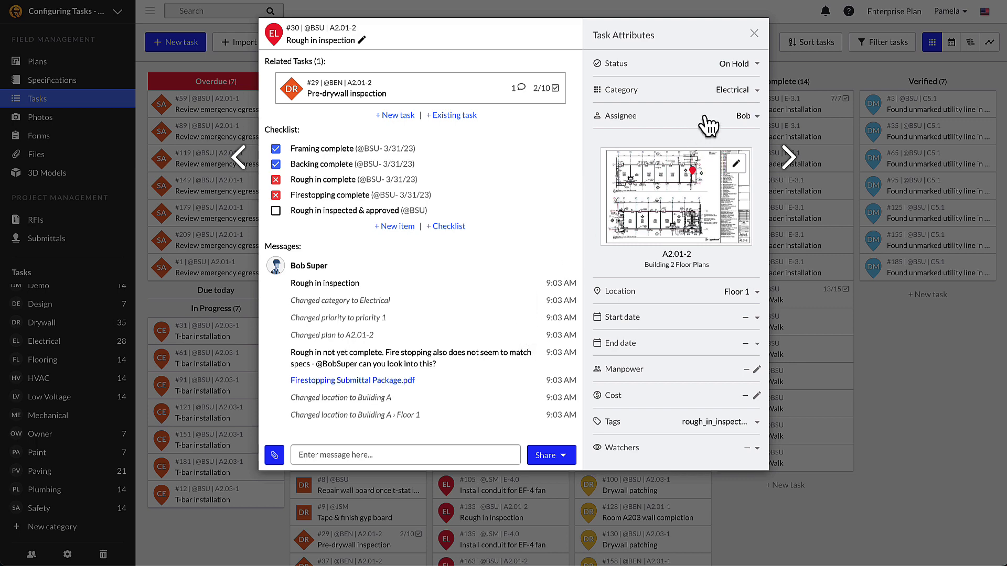
{"action": "left_click", "coordinate": [756, 94]}
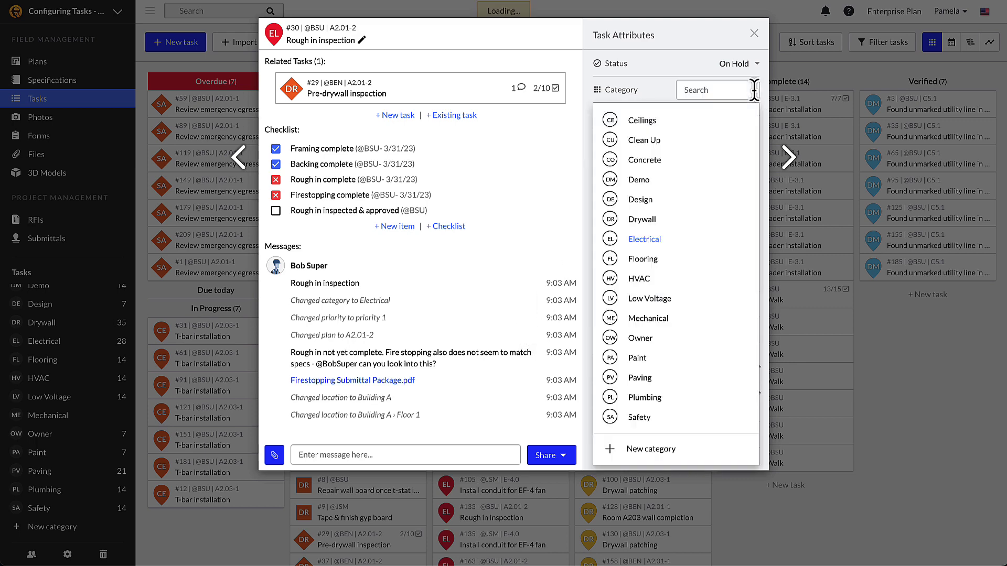
{"action": "left_click", "coordinate": [664, 450]}
{"action": "type", "text": "QA/QC"}
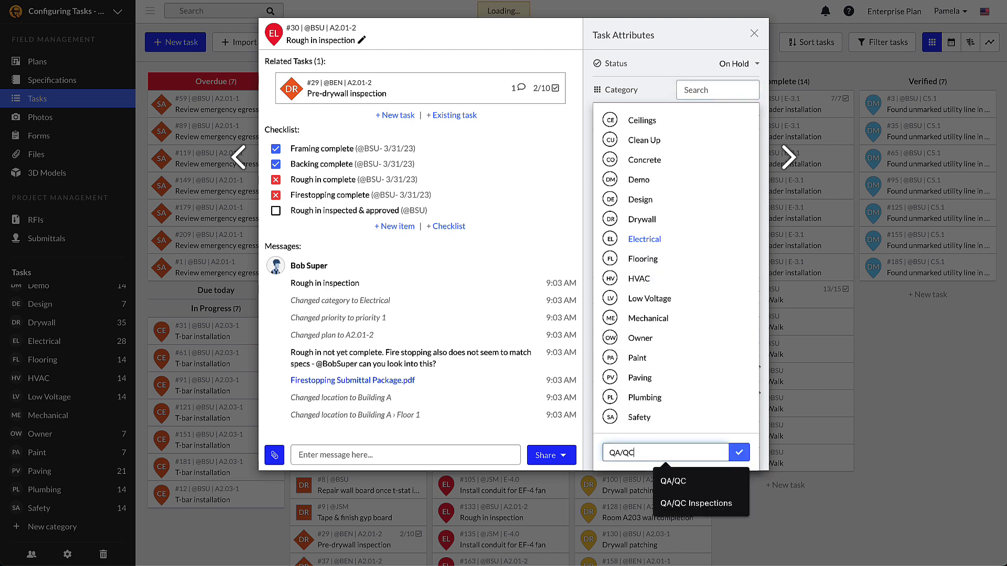
{"action": "type", "text": " Ins"}
{"action": "left_click", "coordinate": [678, 481]}
{"action": "left_click", "coordinate": [738, 453]}
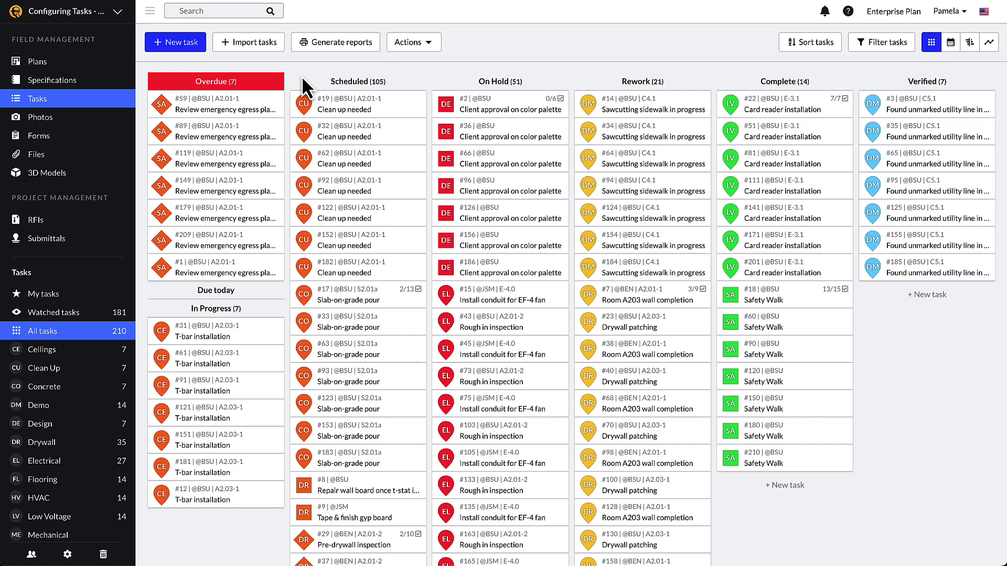
- Reveal the settings gear icons on the task board's status column headers
{"action": "mouse_move", "coordinate": [374, 83]}
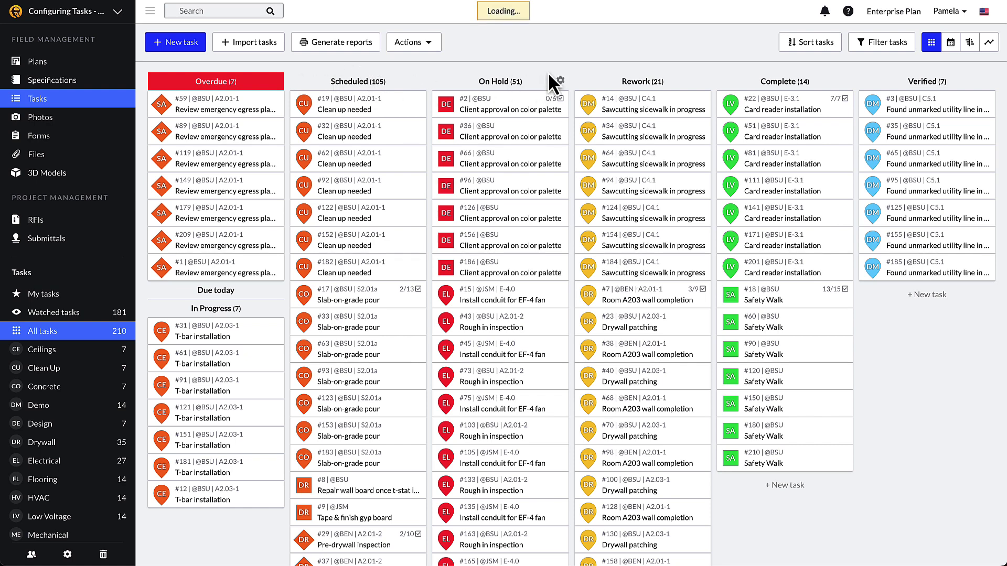
{"action": "mouse_move", "coordinate": [672, 74]}
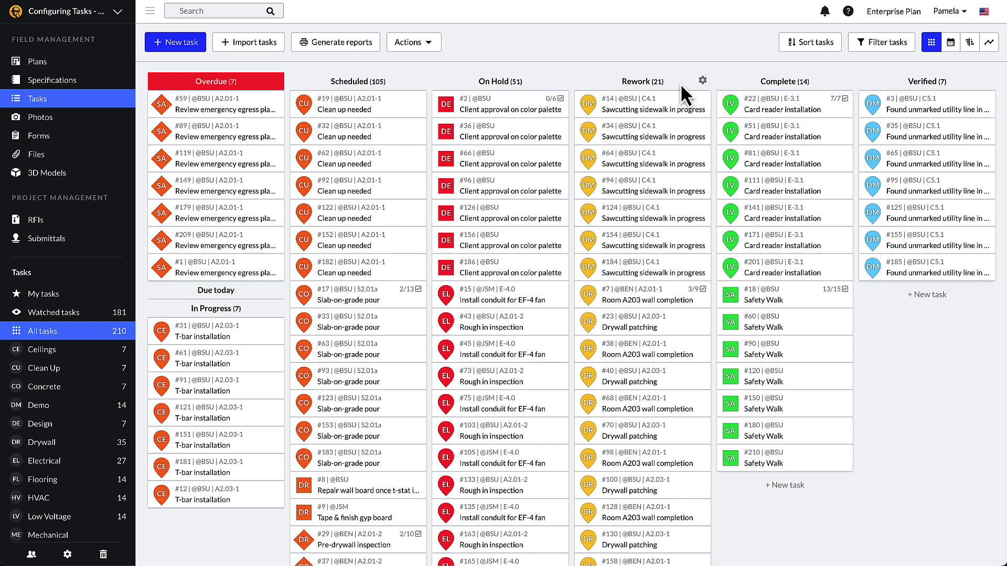
{"action": "mouse_move", "coordinate": [846, 84]}
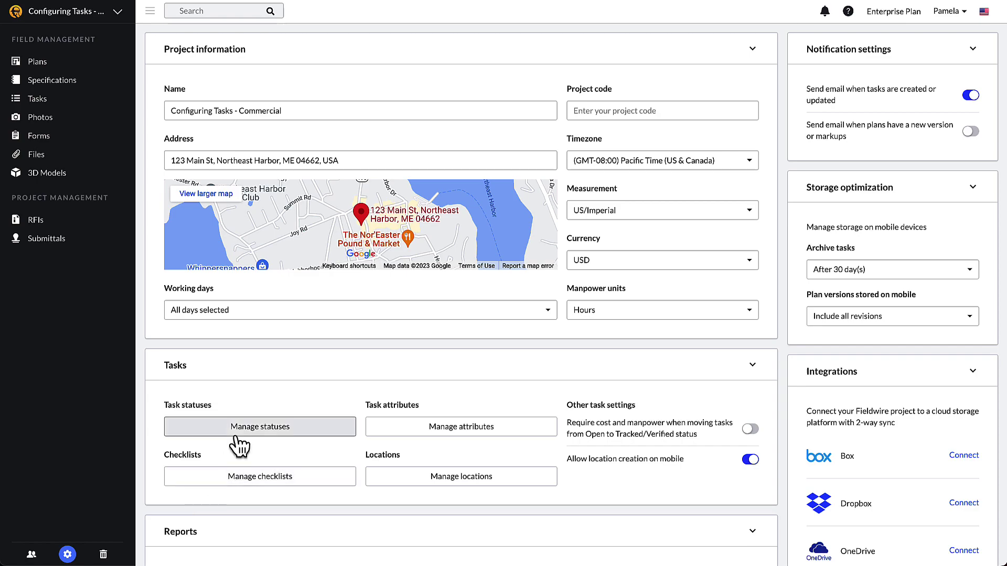
- In Manage statuses, create the 'Go Back' status and start deleting On Hold
{"action": "left_click", "coordinate": [241, 435]}
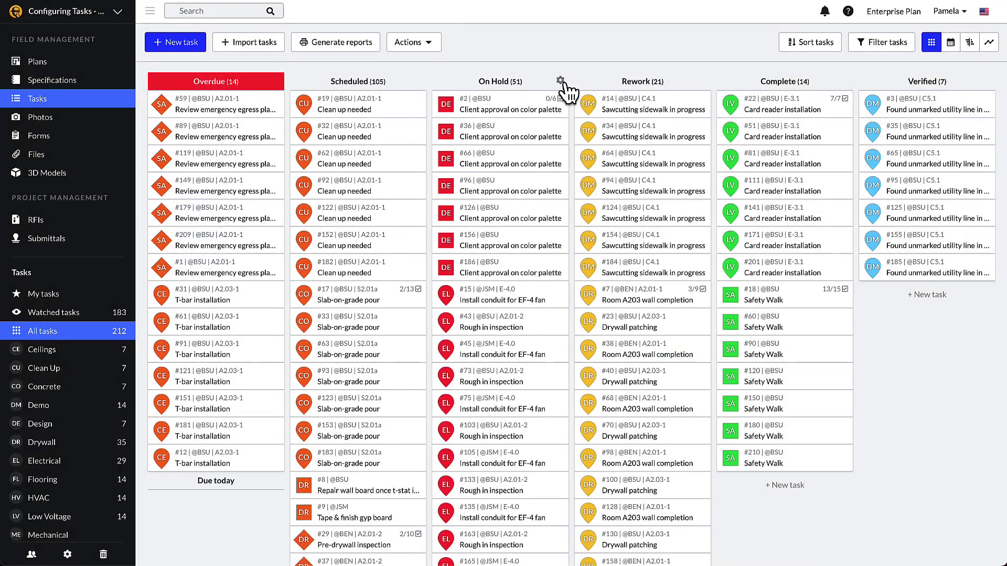
{"action": "left_click", "coordinate": [562, 83]}
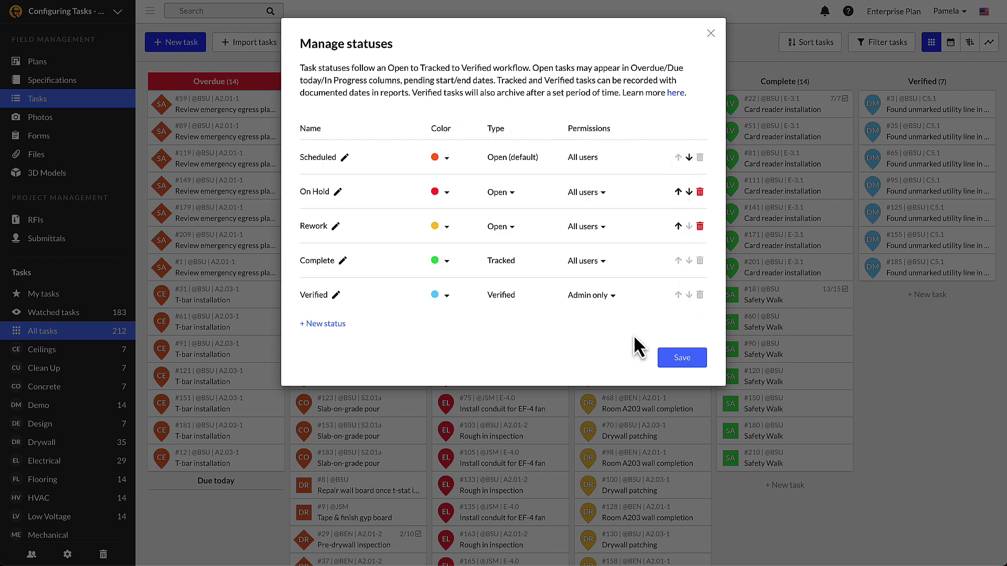
{"action": "left_click", "coordinate": [326, 324]}
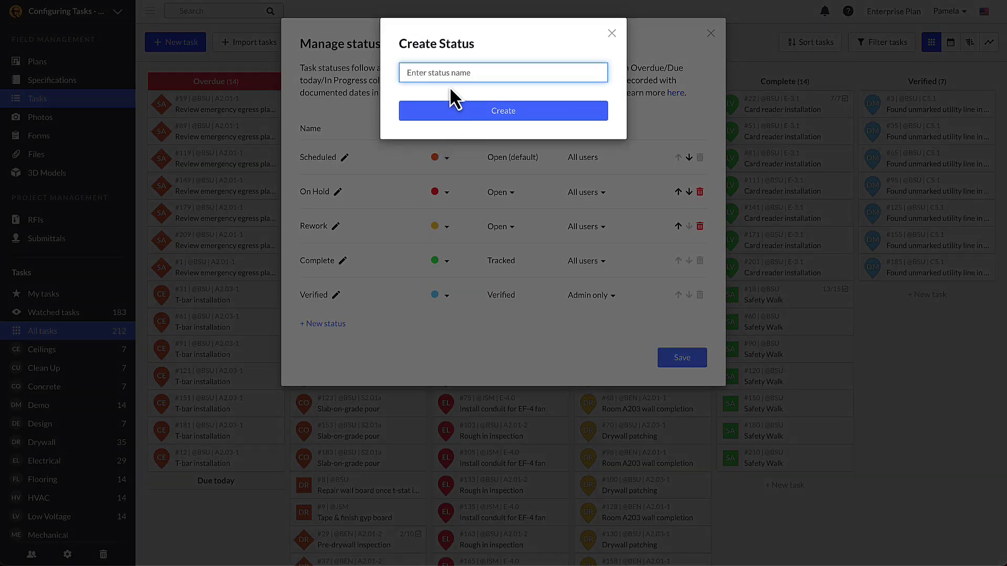
{"action": "type", "text": "Go Back"}
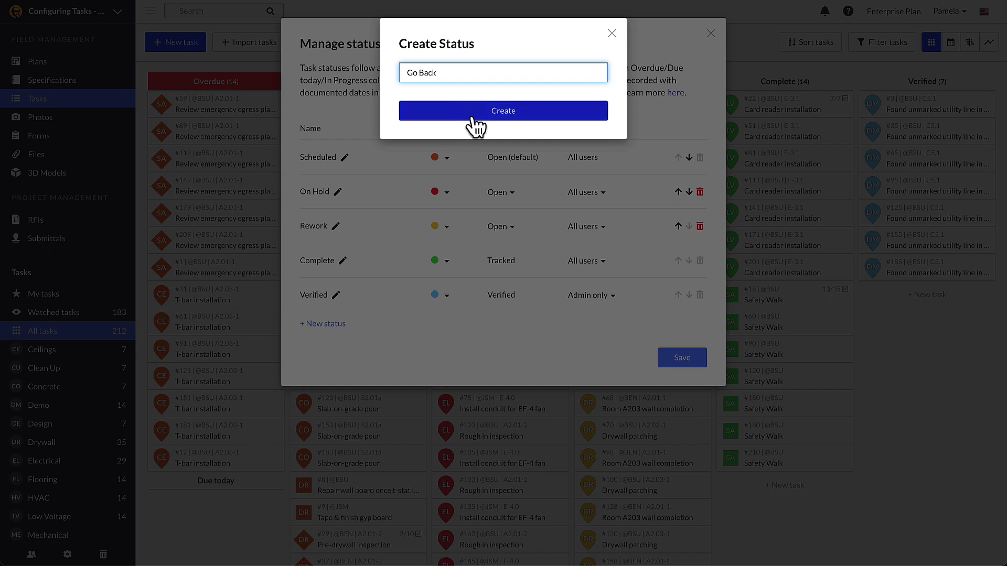
{"action": "left_click", "coordinate": [473, 115]}
{"action": "left_click", "coordinate": [700, 193]}
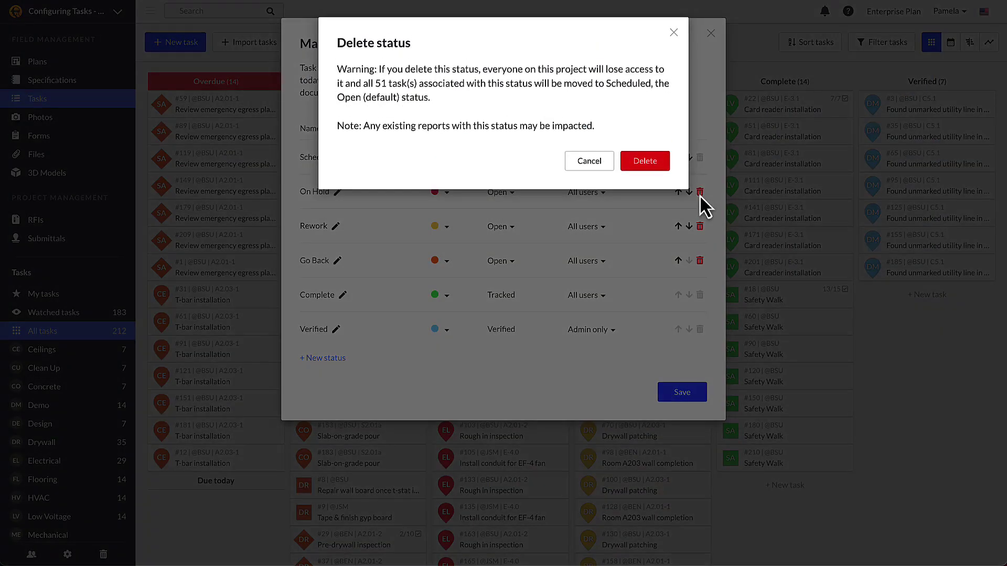
- Batch edit the 51 selected On Hold tasks and open their Status choices
{"action": "left_click", "coordinate": [662, 167]}
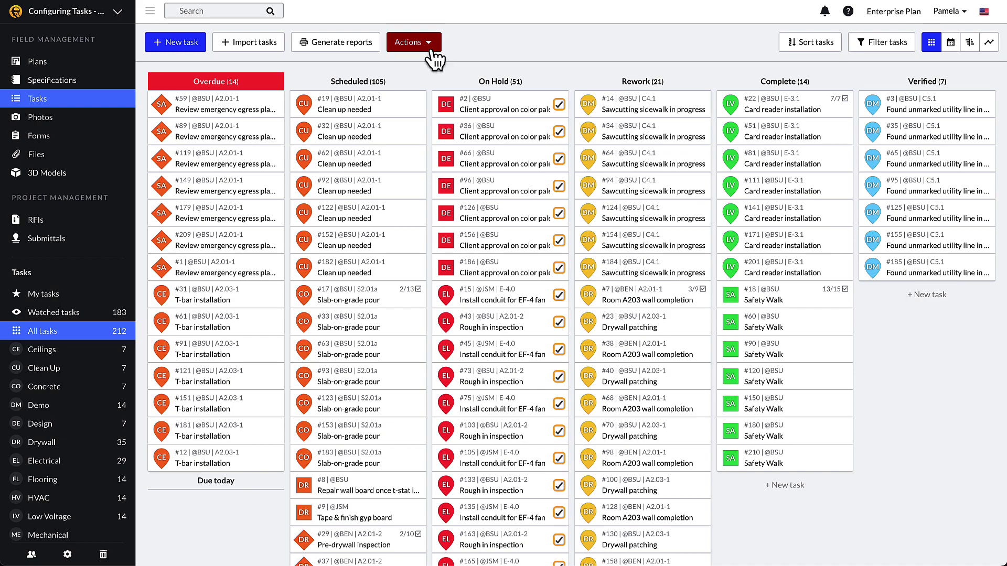
{"action": "left_click", "coordinate": [432, 52]}
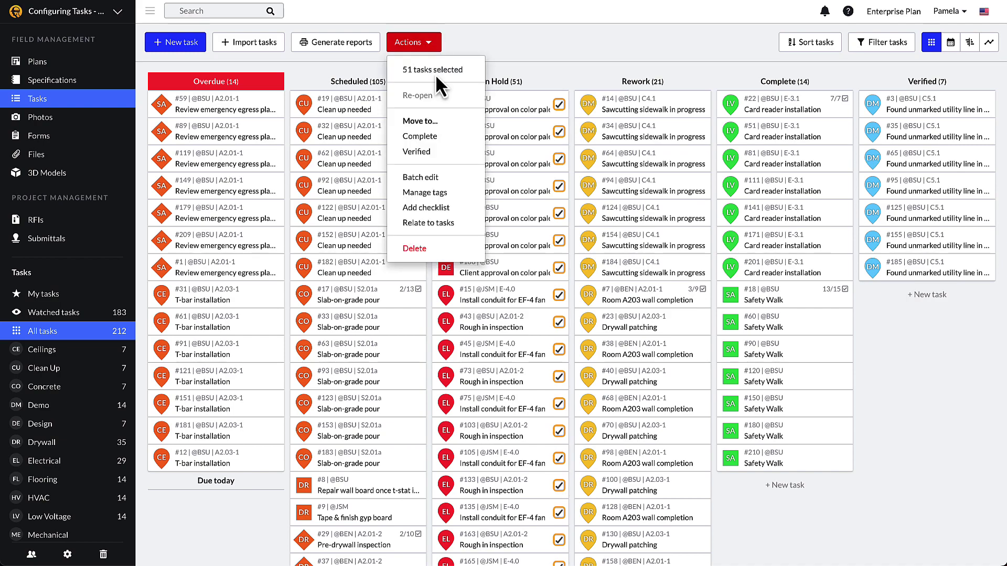
{"action": "left_click", "coordinate": [437, 179]}
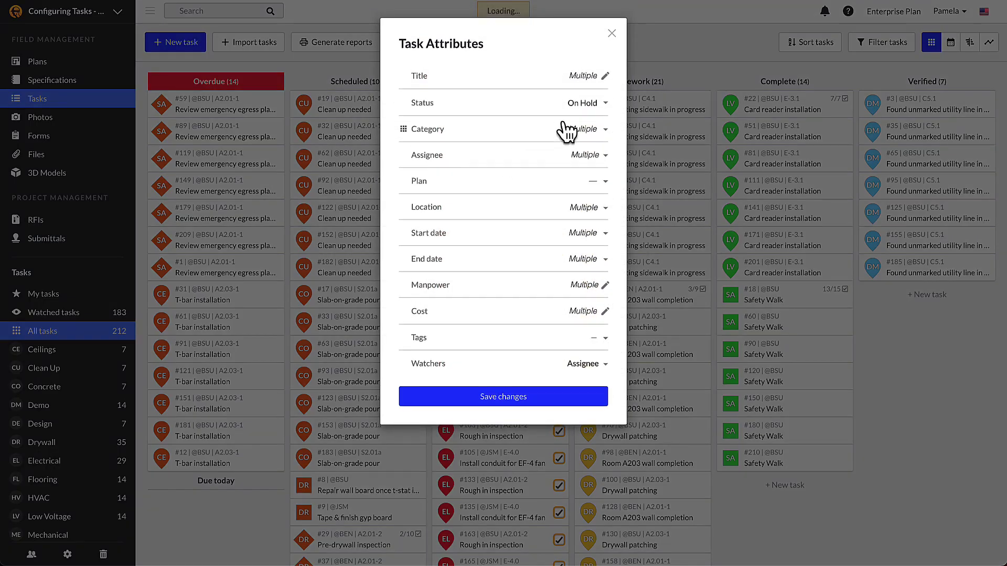
{"action": "left_click", "coordinate": [602, 105]}
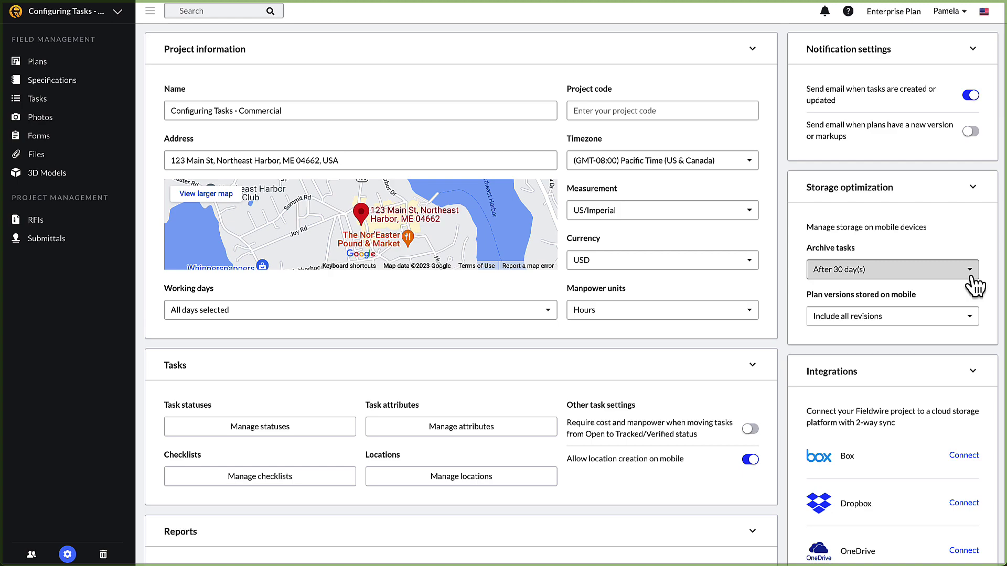
- Review the archiving options and keep Go Back available to all users
{"action": "left_click", "coordinate": [975, 278]}
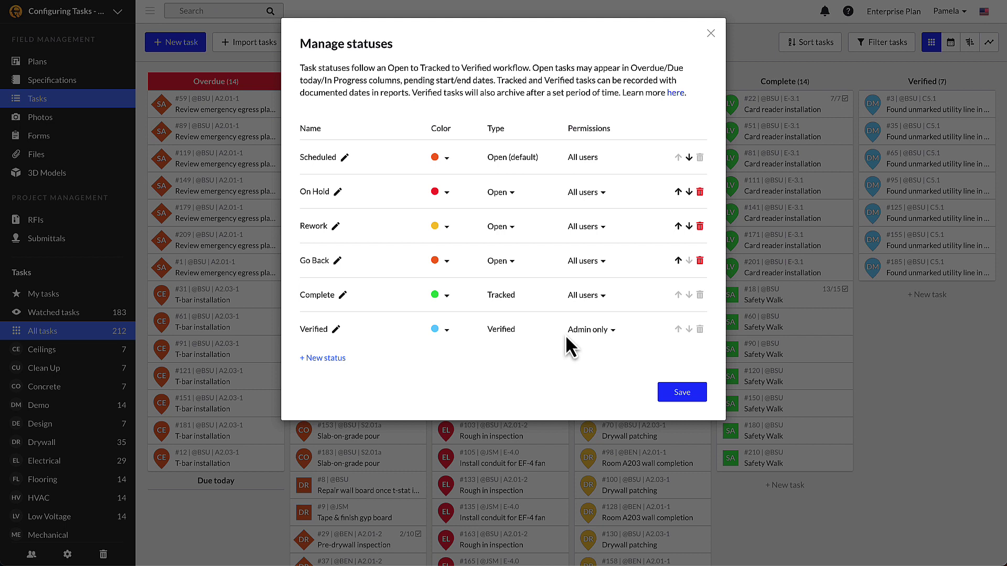
{"action": "left_click", "coordinate": [602, 264]}
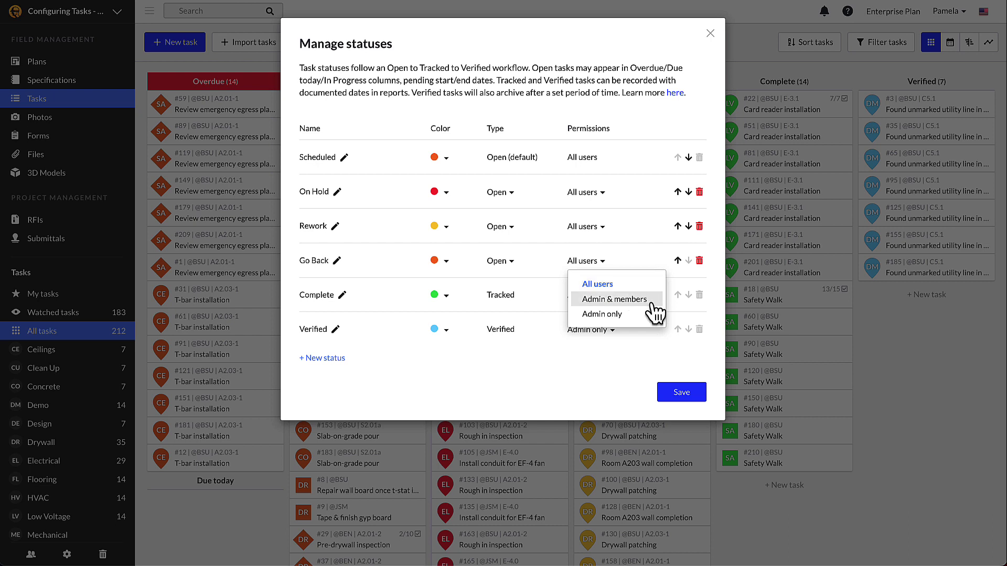
{"action": "left_click", "coordinate": [661, 258]}
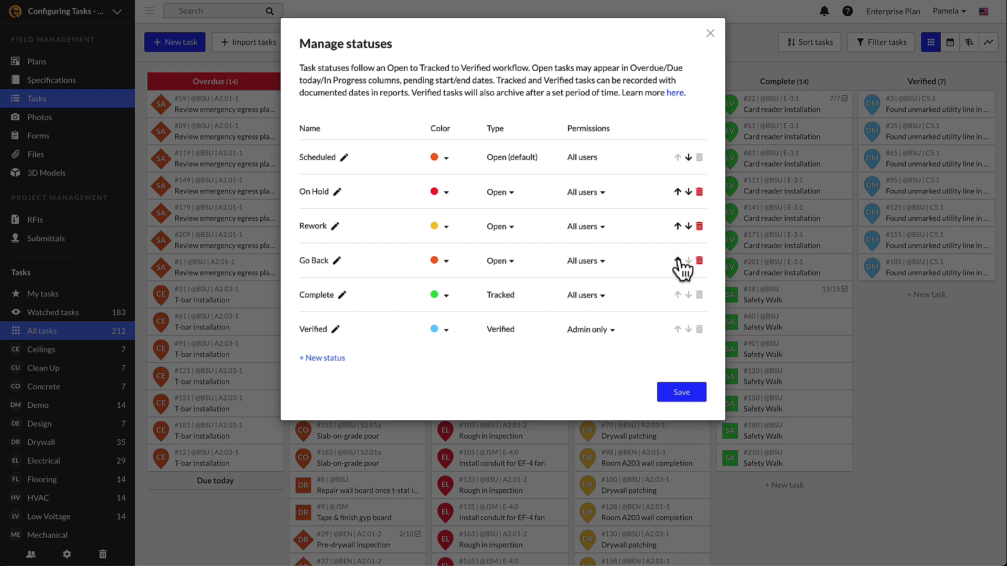
- Make Go Back a Tracked status and move it between Rework and Complete
{"action": "left_click", "coordinate": [678, 261]}
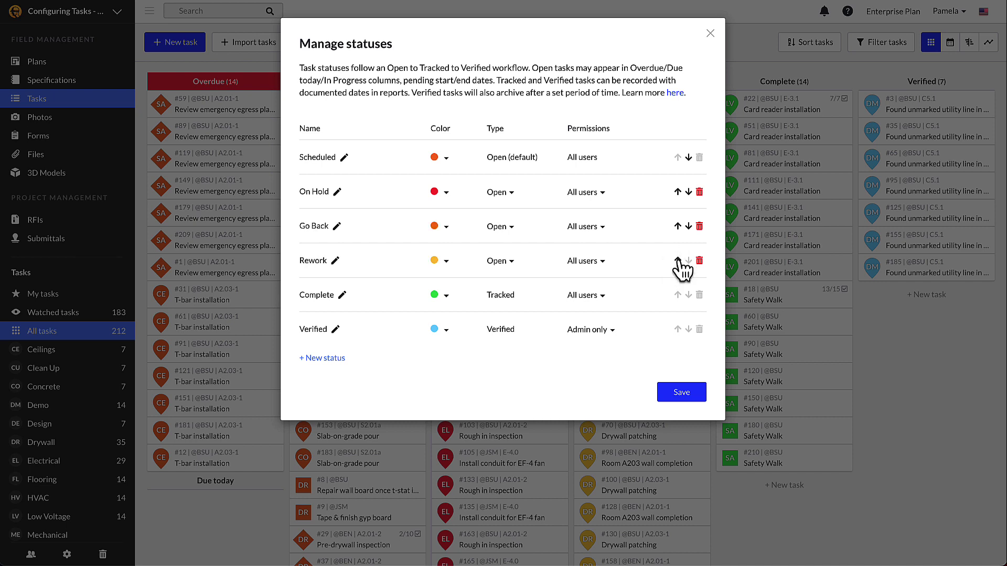
{"action": "left_click", "coordinate": [511, 233]}
{"action": "left_click", "coordinate": [515, 272]}
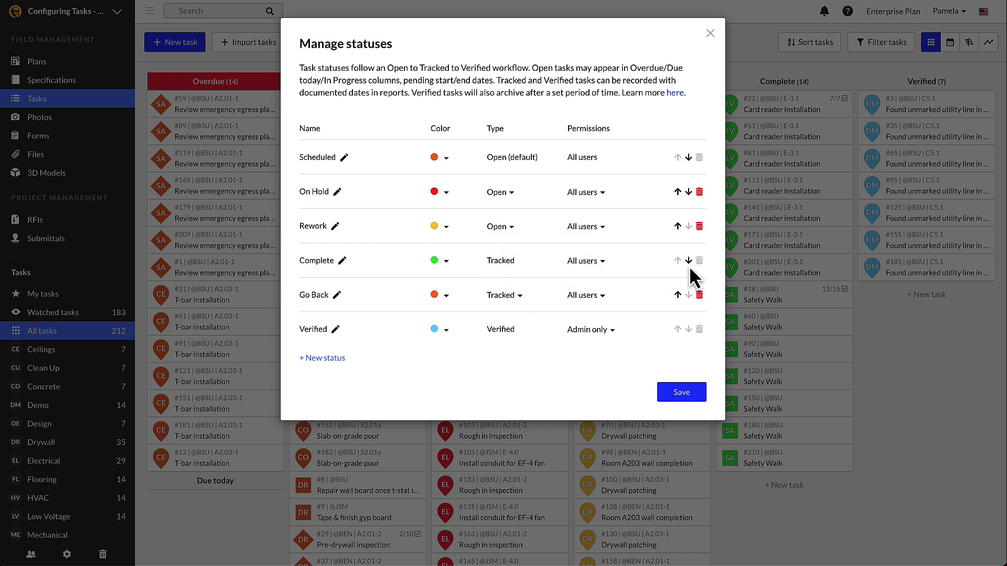
{"action": "left_click", "coordinate": [677, 295]}
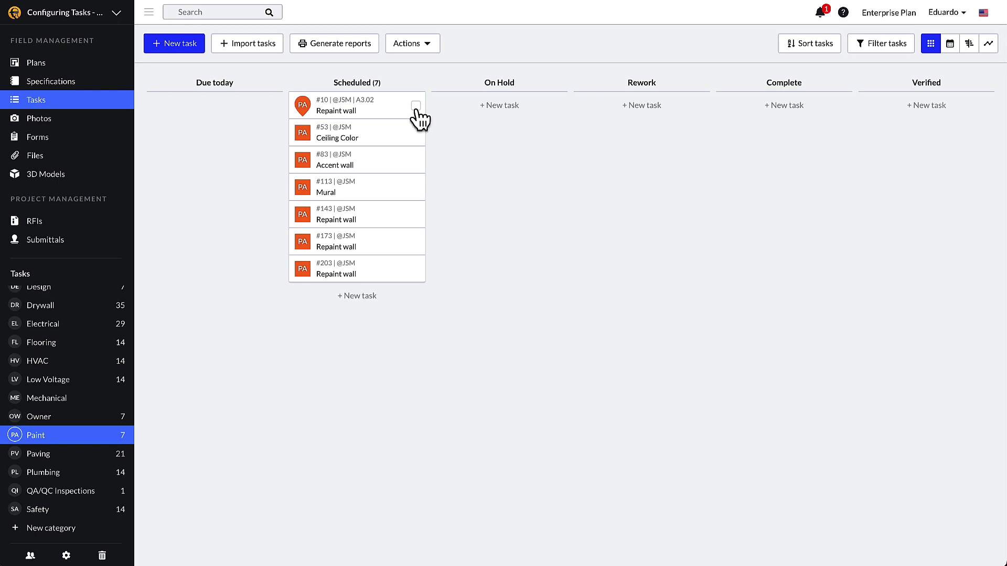
- Move task #10 'Repaint wall' from Scheduled to Complete and verify its status
{"action": "left_click", "coordinate": [415, 107]}
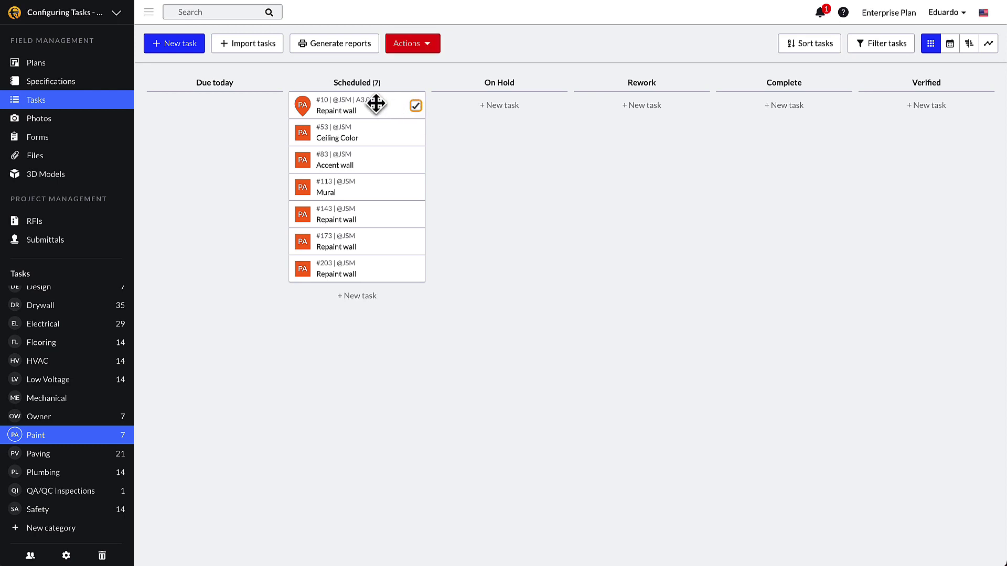
{"action": "left_click_drag", "start_coordinate": [377, 104], "coordinate": [780, 108]}
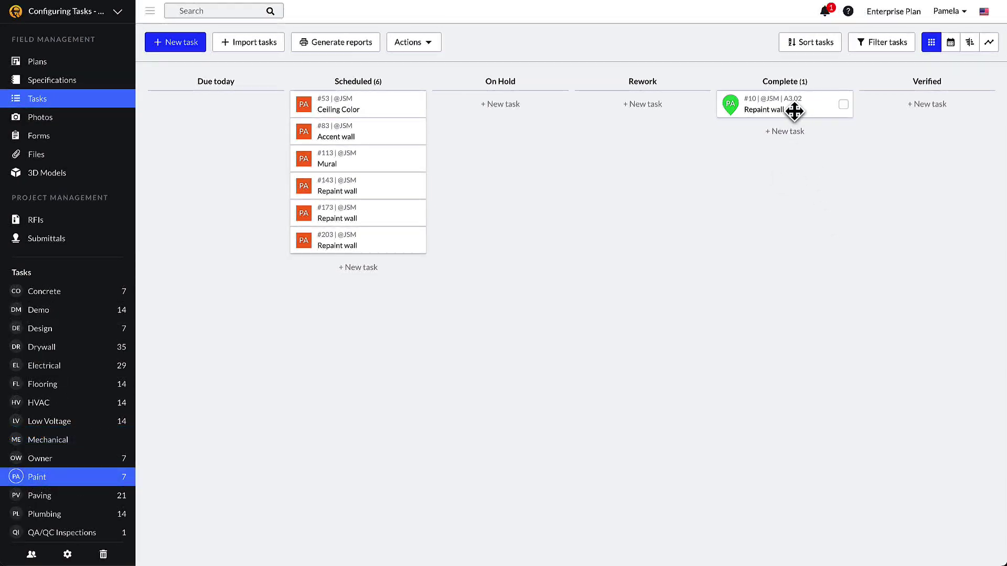
{"action": "left_click", "coordinate": [794, 111]}
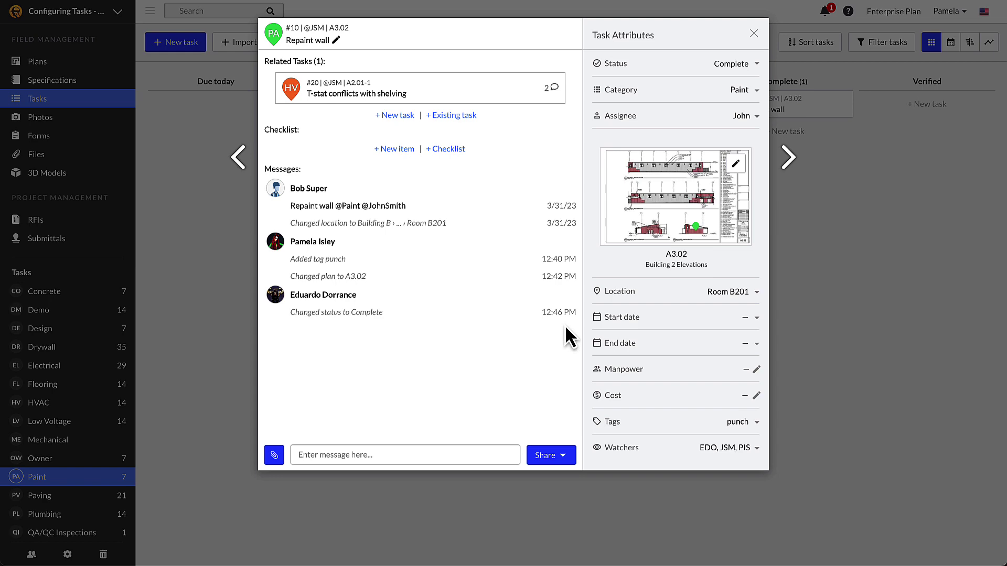
{"action": "left_click", "coordinate": [826, 190]}
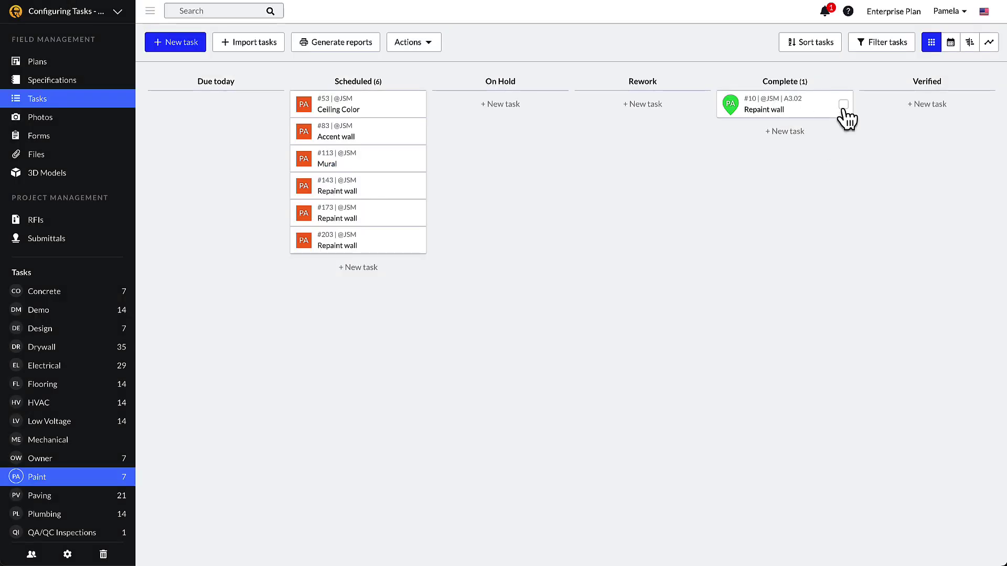
- Move task #10 back to Rework and confirm the change
{"action": "left_click_drag", "start_coordinate": [826, 108], "coordinate": [668, 105]}
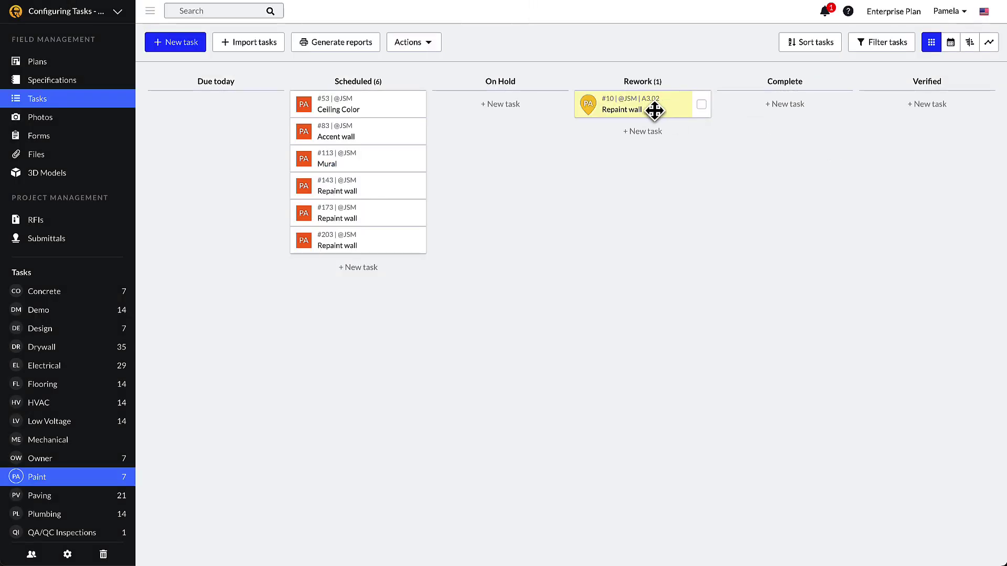
{"action": "left_click", "coordinate": [656, 115]}
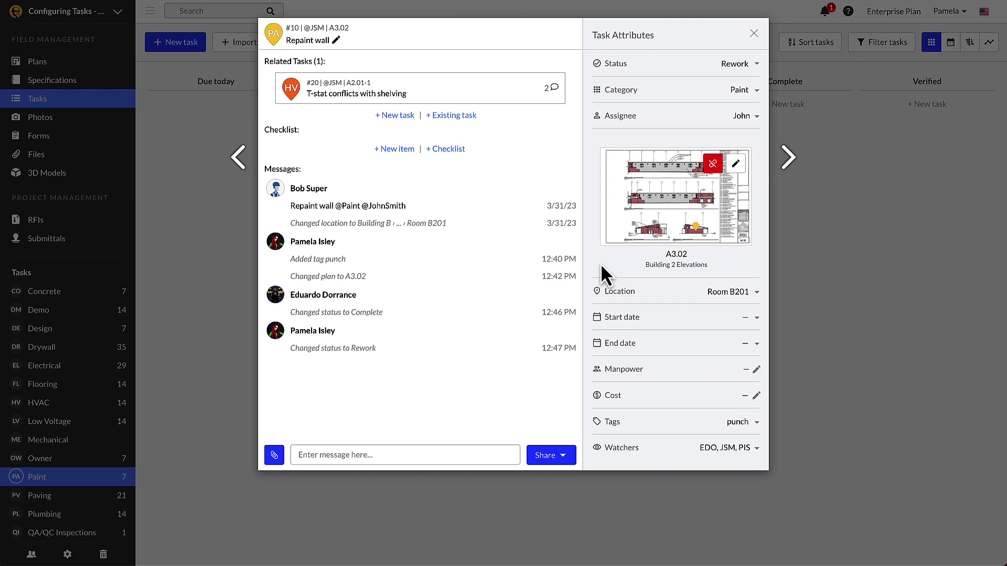
{"action": "left_click", "coordinate": [781, 169]}
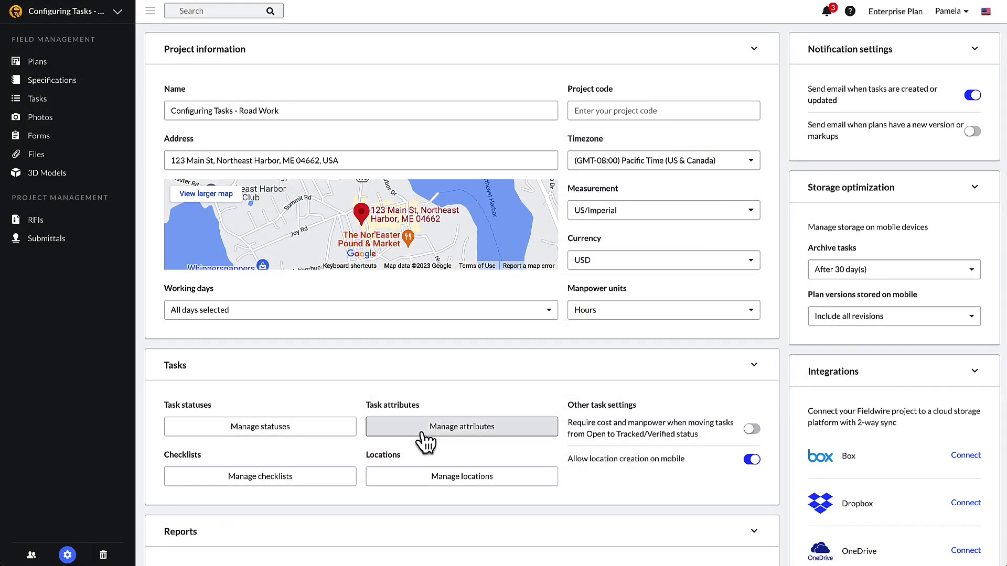
- Close the task attributes manager and return to the project's task board
{"action": "left_click", "coordinate": [444, 432]}
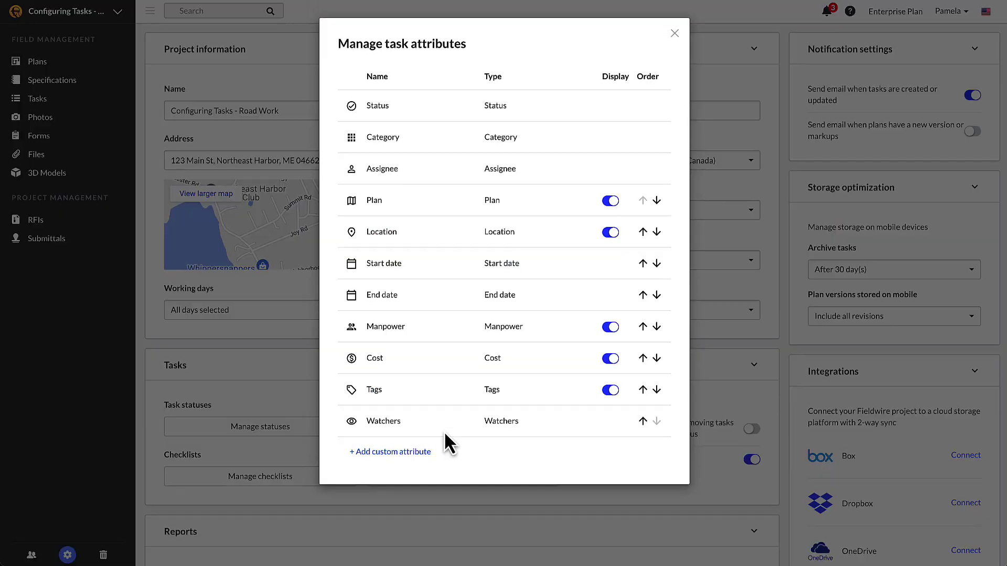
{"action": "left_click", "coordinate": [100, 417]}
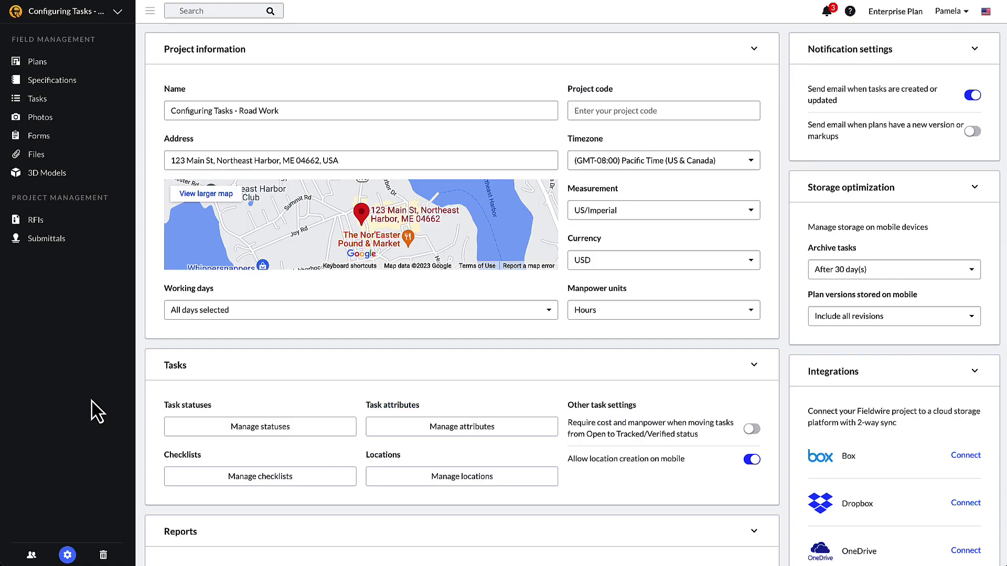
{"action": "left_click", "coordinate": [88, 109]}
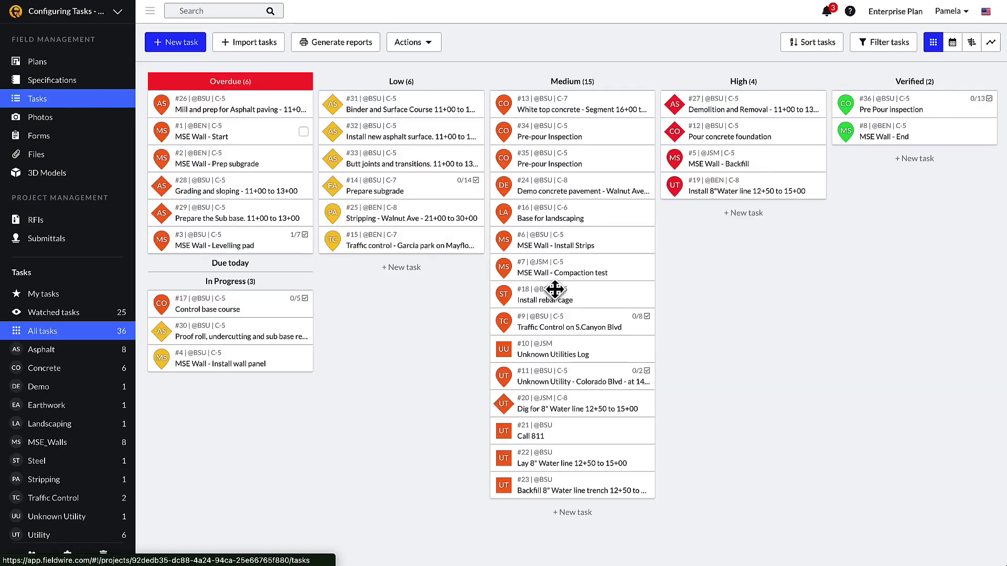
- From task #9 Traffic Control on S.Canyon Blvd, start adding a custom task attribute
{"action": "left_click", "coordinate": [574, 324]}
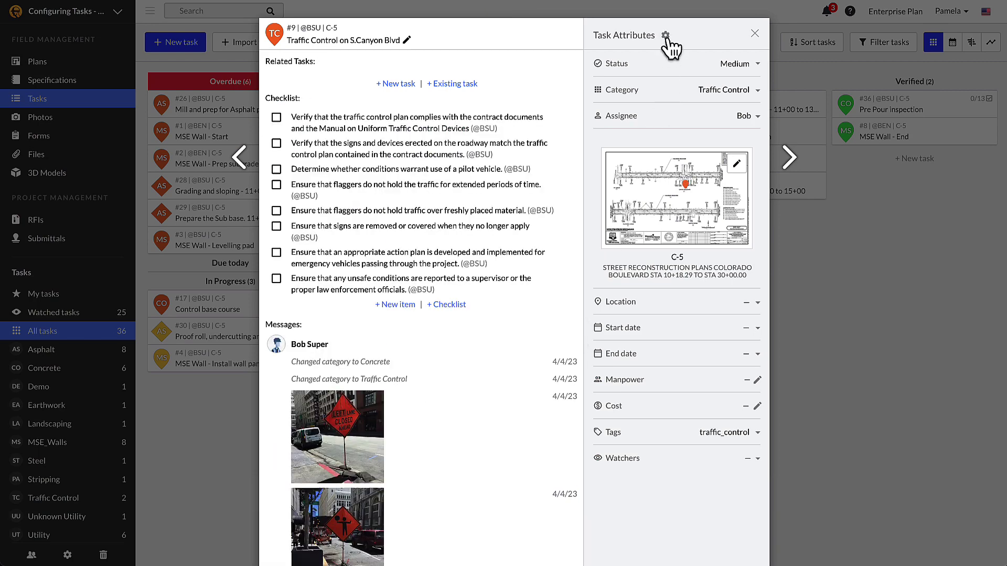
{"action": "left_click", "coordinate": [665, 36]}
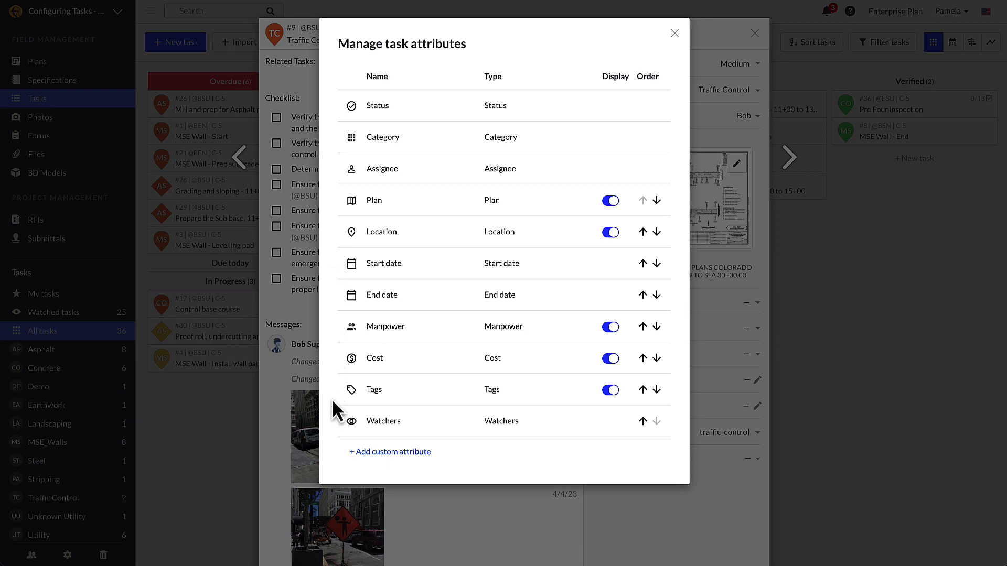
{"action": "left_click", "coordinate": [373, 454]}
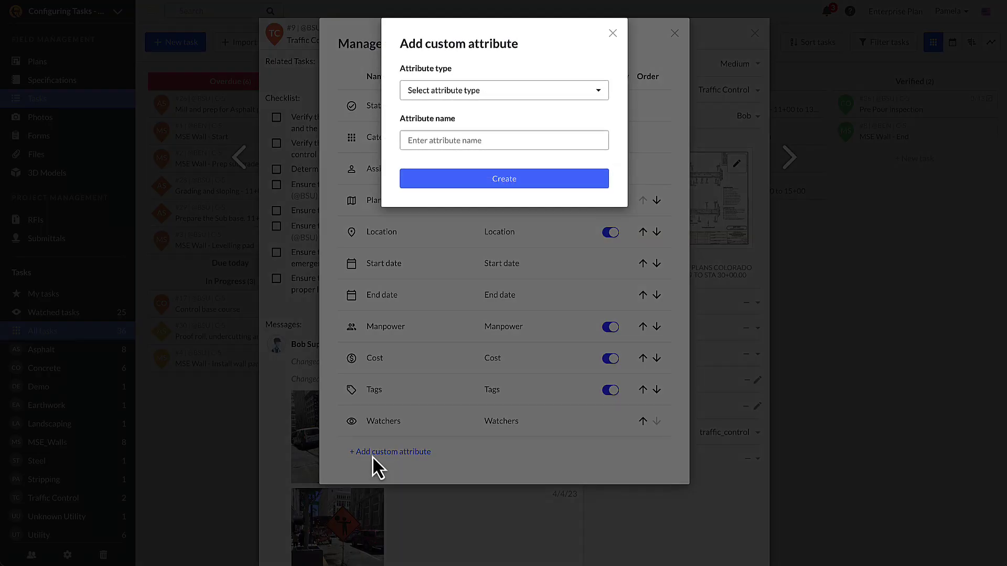
- Create a Short text custom attribute named 'Additional Work'
{"action": "left_click", "coordinate": [528, 97]}
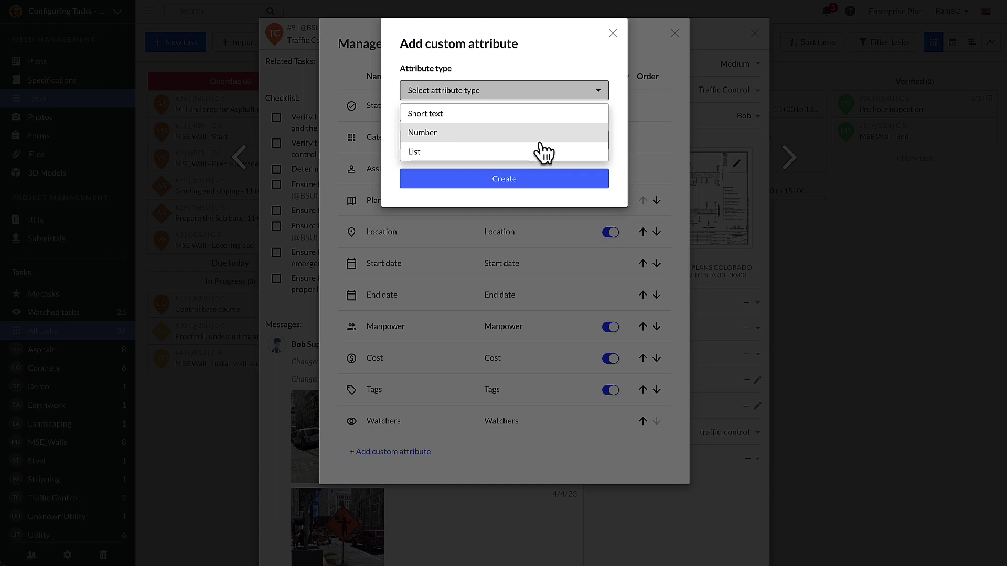
{"action": "left_click", "coordinate": [543, 115]}
{"action": "left_click", "coordinate": [525, 136]}
{"action": "type", "text": "A"}
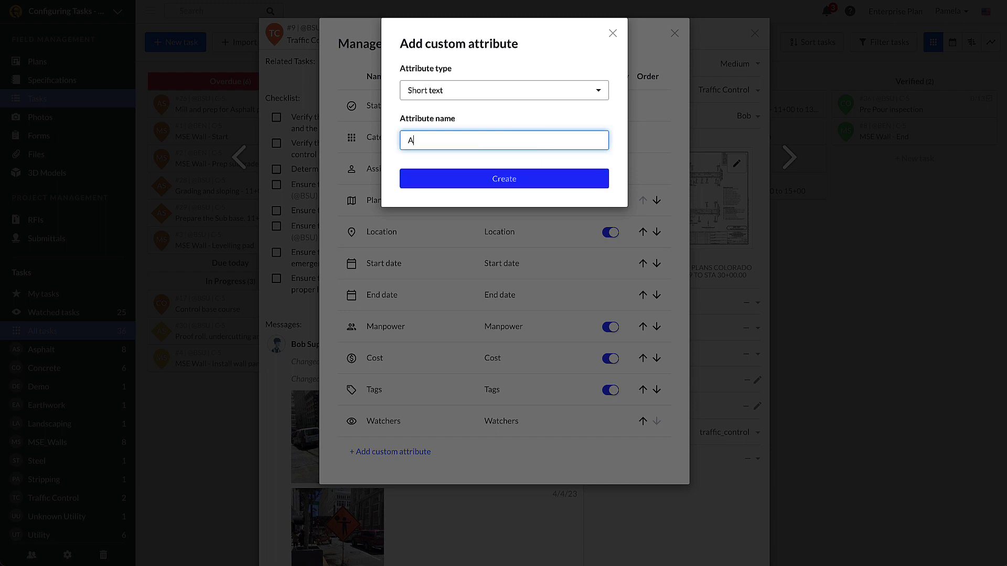
{"action": "type", "text": "dditional Work"}
{"action": "left_click", "coordinate": [523, 182]}
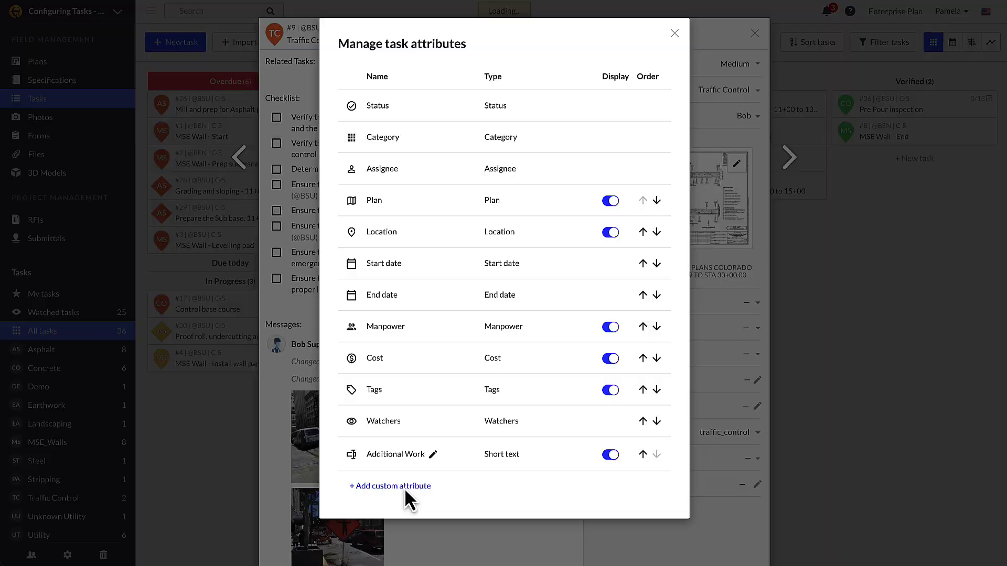
- Create a Number custom attribute named 'Layer #'
{"action": "left_click", "coordinate": [404, 487]}
{"action": "left_click", "coordinate": [490, 90]}
{"action": "left_click", "coordinate": [486, 131]}
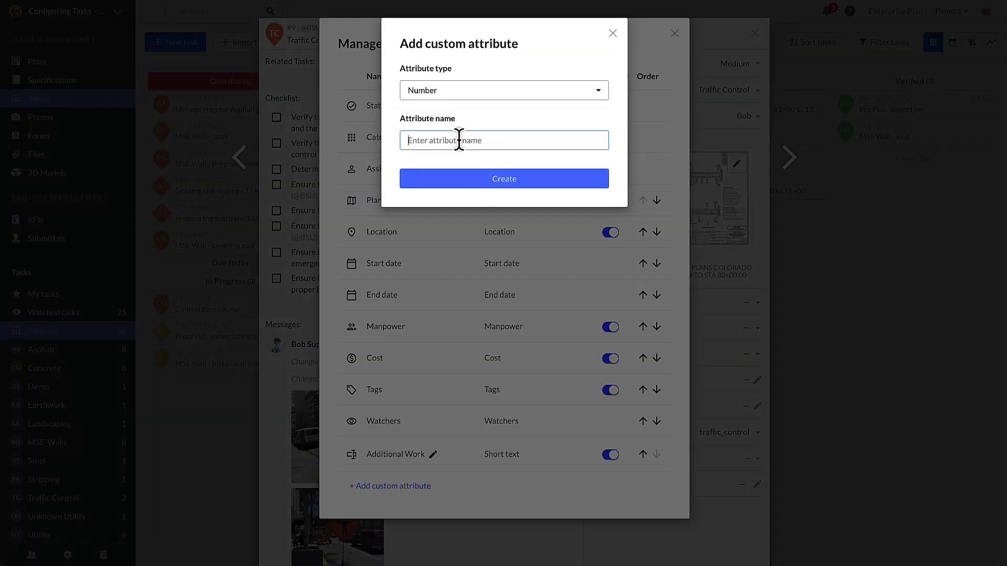
{"action": "type", "text": "Layer #"}
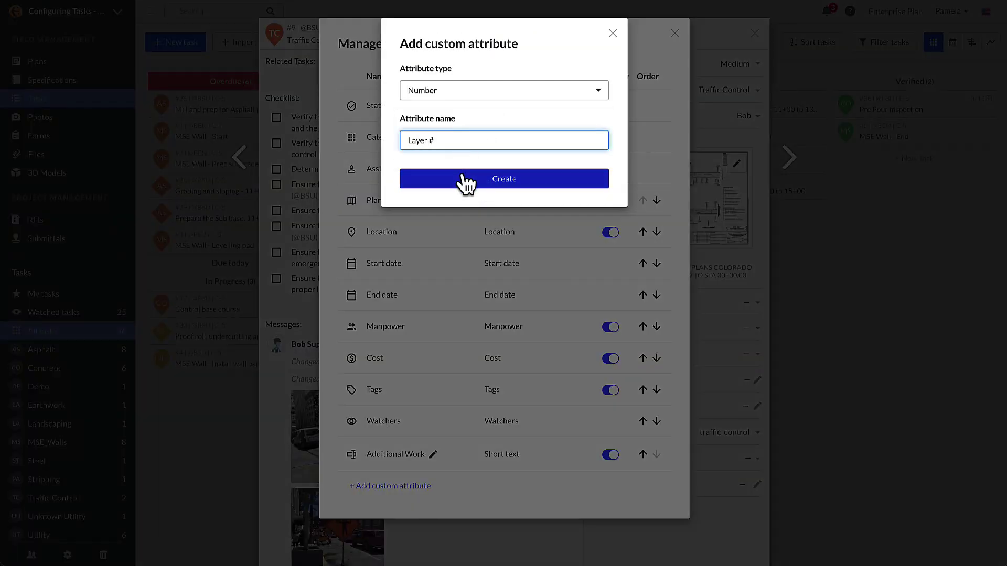
{"action": "left_click", "coordinate": [461, 178]}
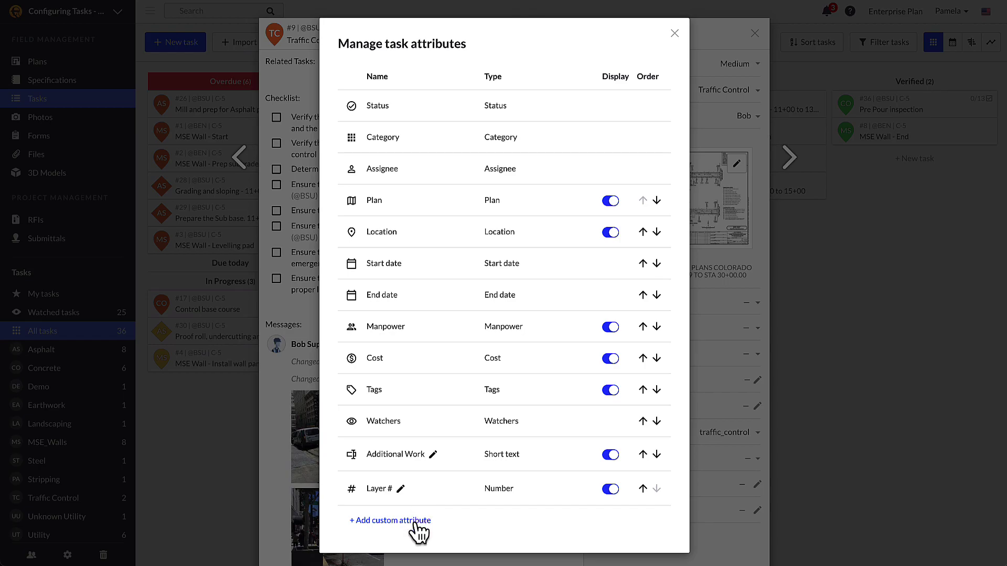
{"action": "left_click", "coordinate": [415, 520]}
- Make the third attribute a List type with a new custom list named 'Ashpalt Type'
{"action": "left_click", "coordinate": [487, 92]}
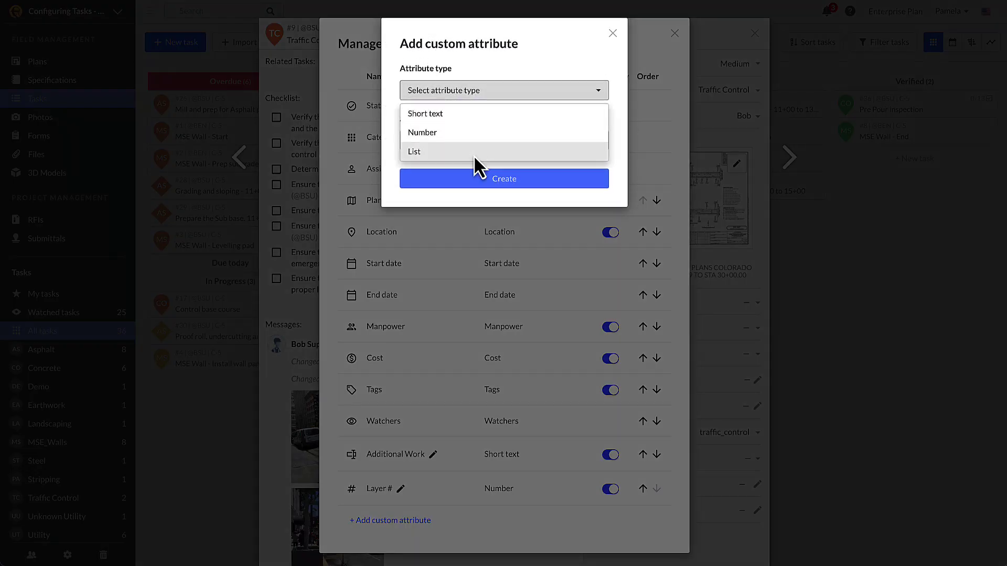
{"action": "left_click", "coordinate": [474, 151]}
{"action": "left_click", "coordinate": [474, 149]}
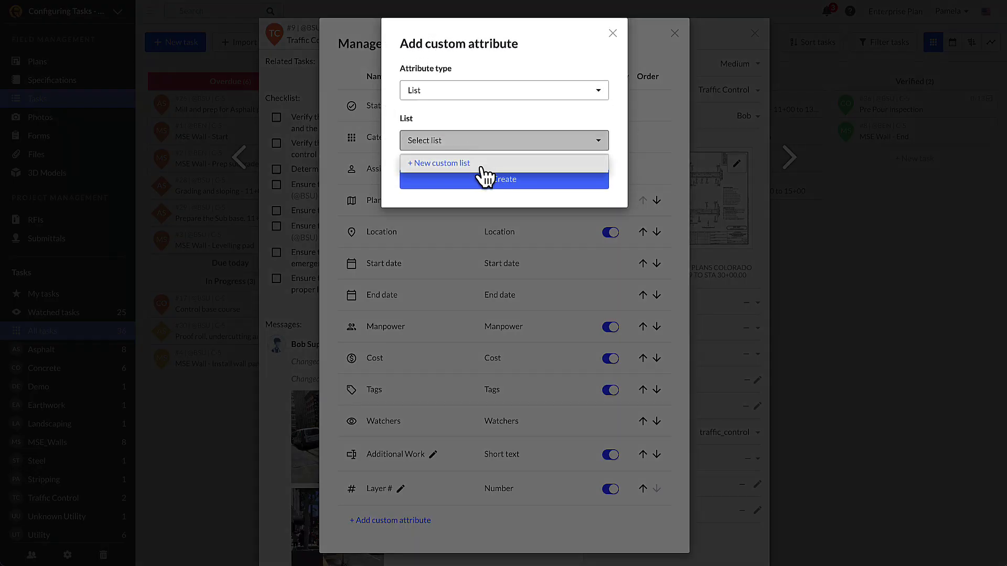
{"action": "left_click", "coordinate": [481, 168]}
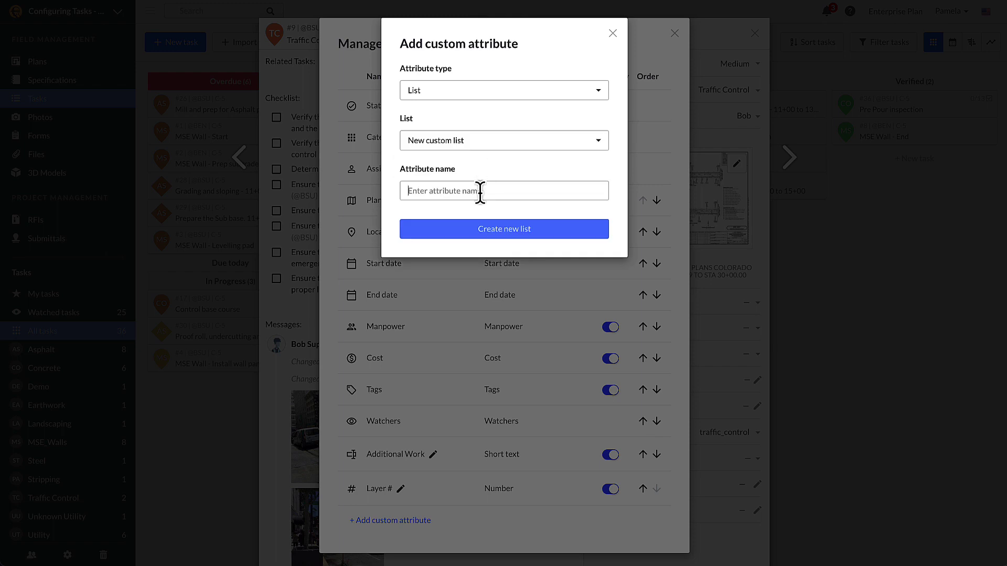
{"action": "left_click", "coordinate": [481, 192]}
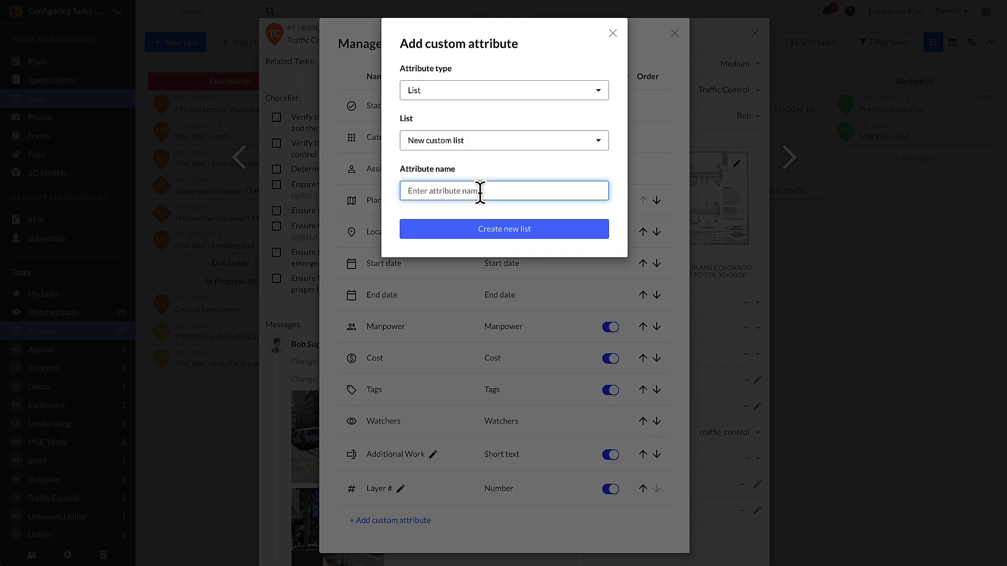
{"action": "type", "text": "Ashpalt Ty"}
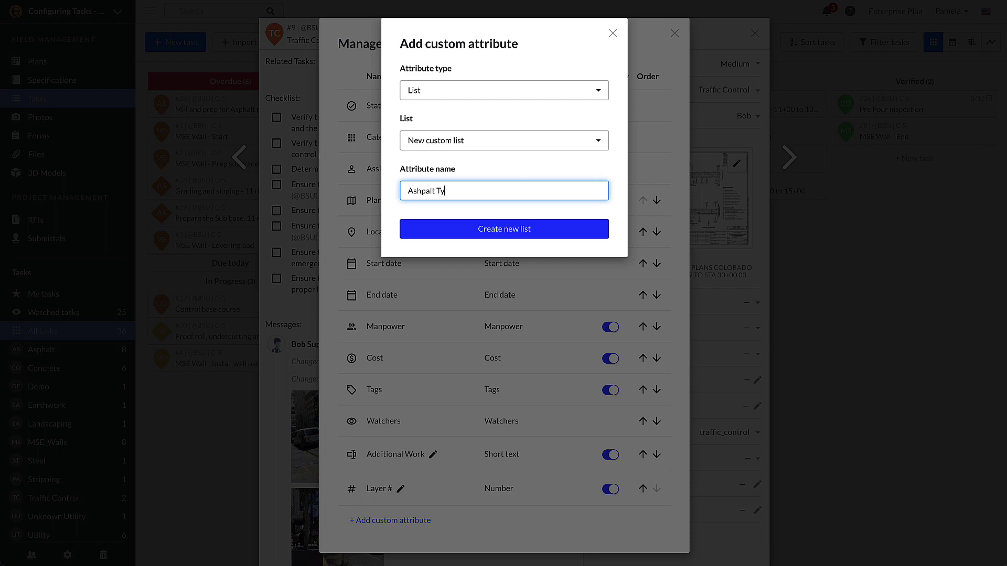
{"action": "type", "text": "pe"}
{"action": "left_click", "coordinate": [487, 227]}
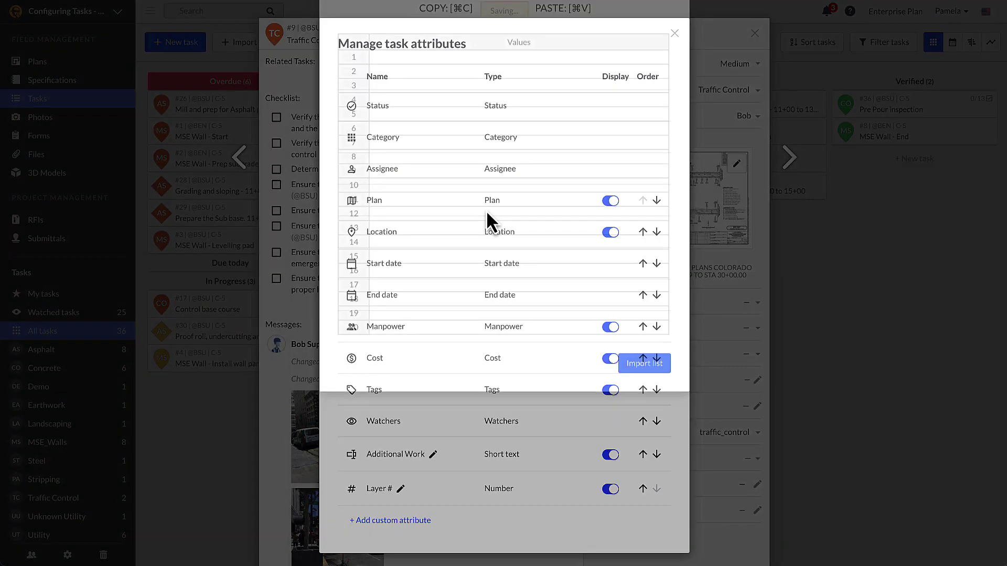
- Paste the seven asphalt type values into the Ashpalt Type list and import them
{"action": "left_click", "coordinate": [457, 135]}
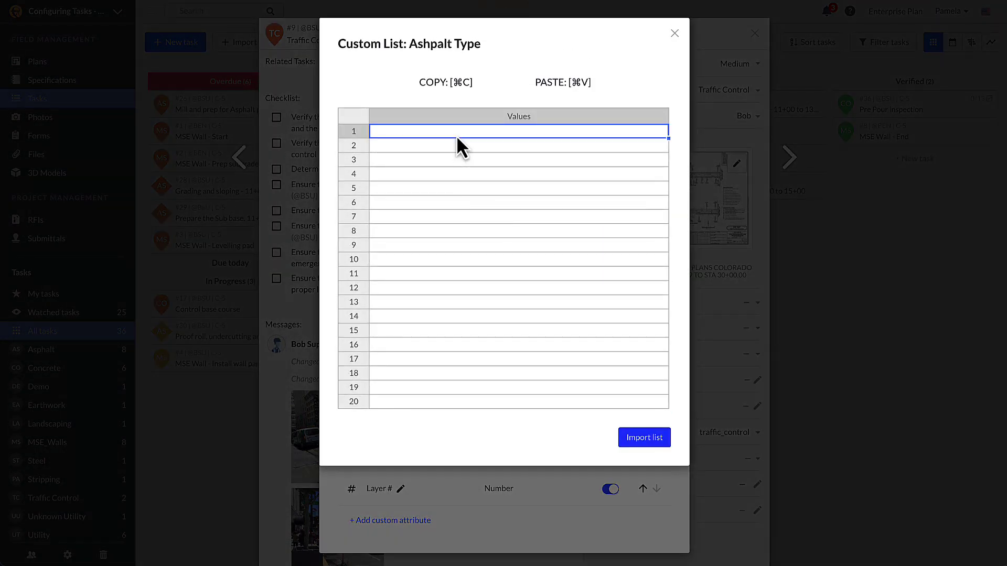
{"action": "type", "text": "Porous Ashpalt Perpetual Pavement Queit Pavement Warm-mix asphalt Thin Overlays MC Cold Mix UPM"}
{"action": "left_click", "coordinate": [653, 439]}
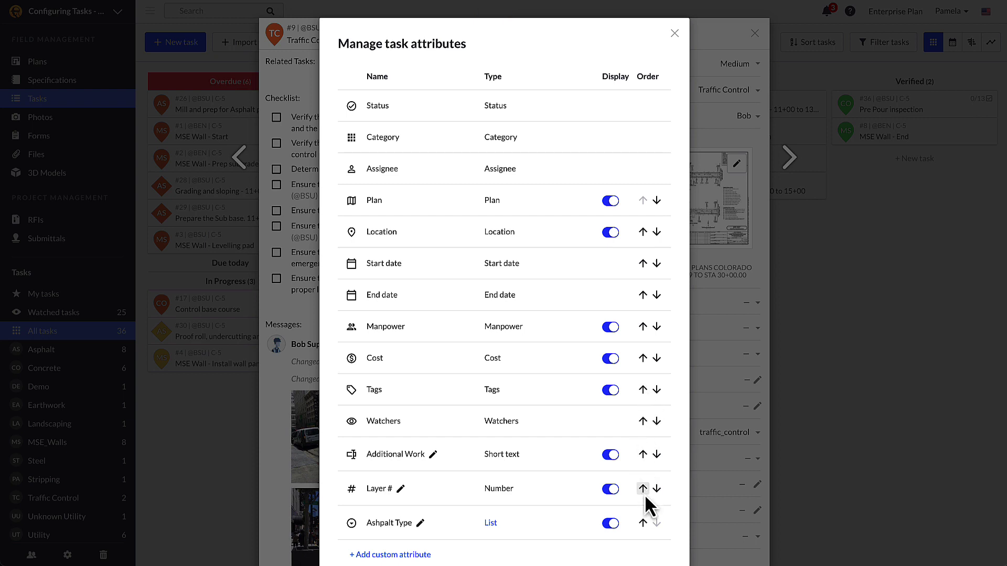
- Move Ashpalt Type above Additional Work and Layer #, save, and keep Location shown
{"action": "left_click", "coordinate": [643, 523]}
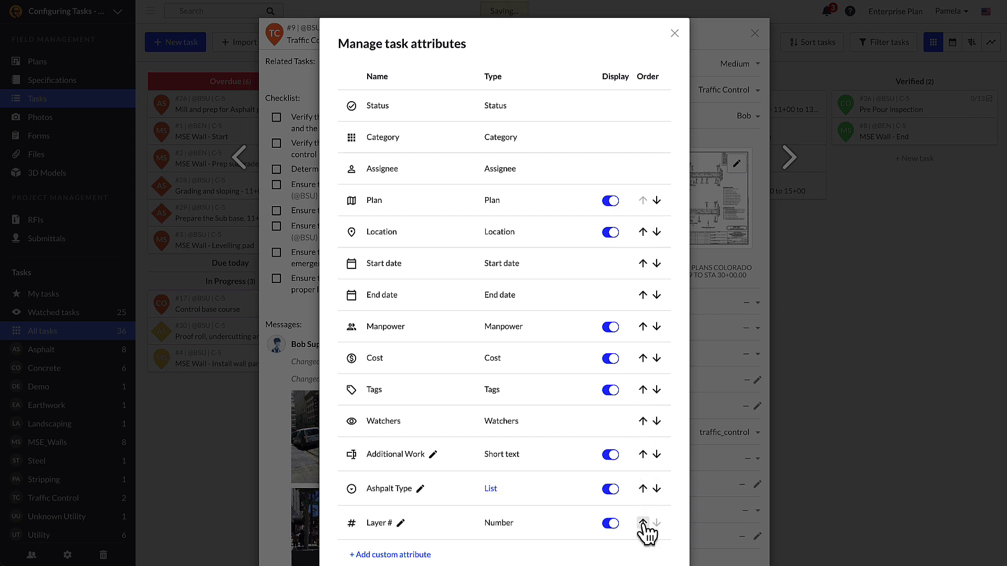
{"action": "left_click", "coordinate": [643, 489]}
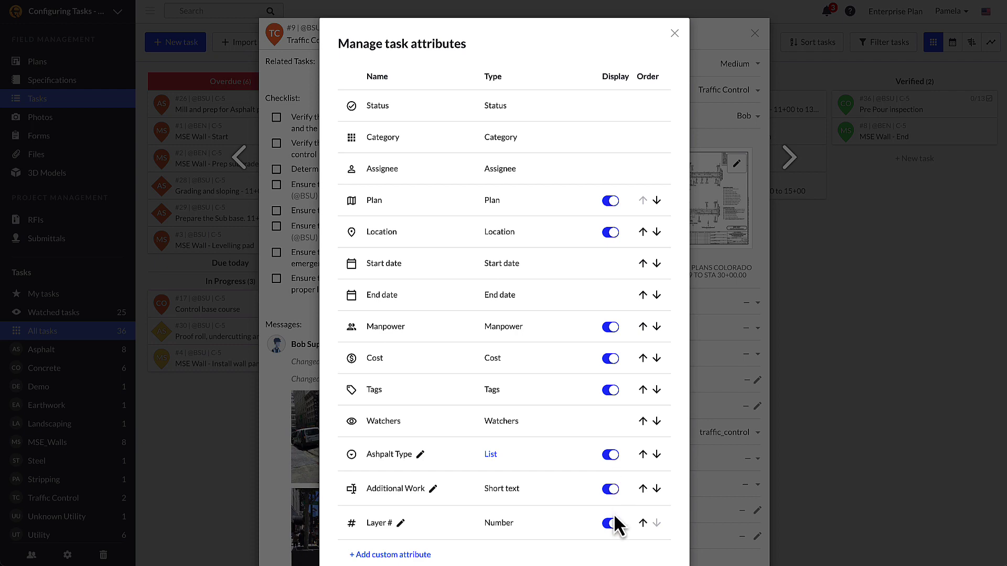
{"action": "left_click", "coordinate": [612, 233]}
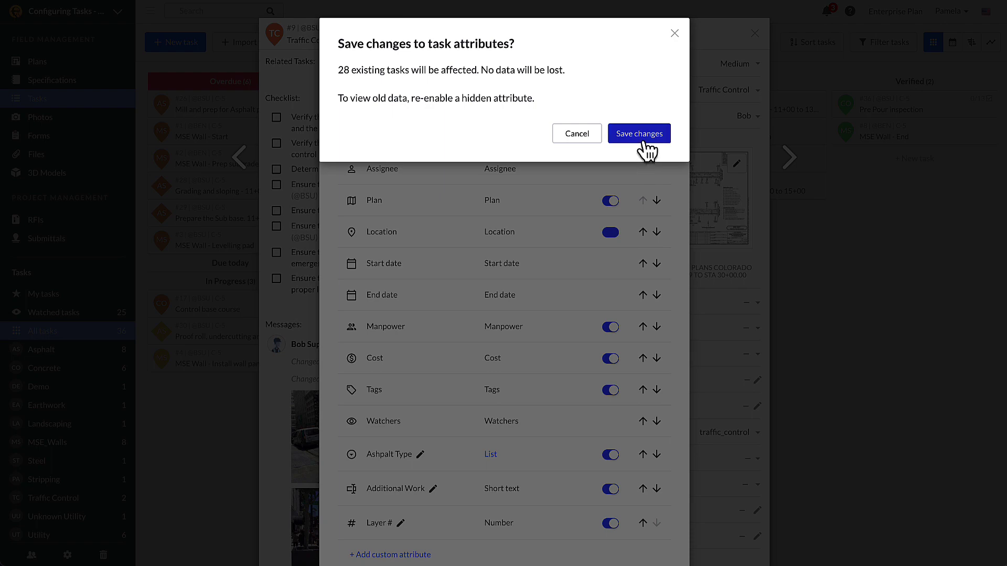
{"action": "left_click", "coordinate": [644, 142]}
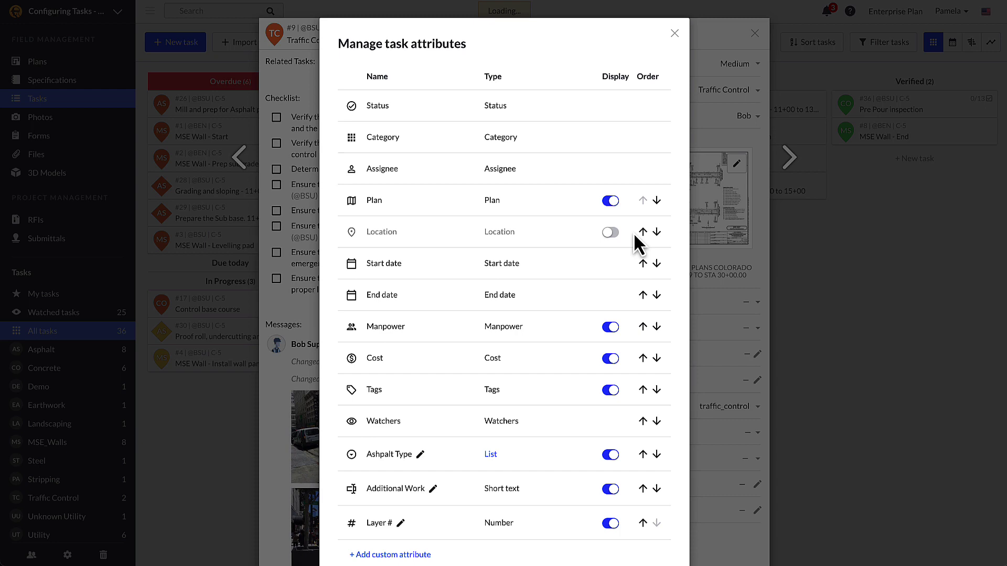
{"action": "left_click", "coordinate": [613, 233]}
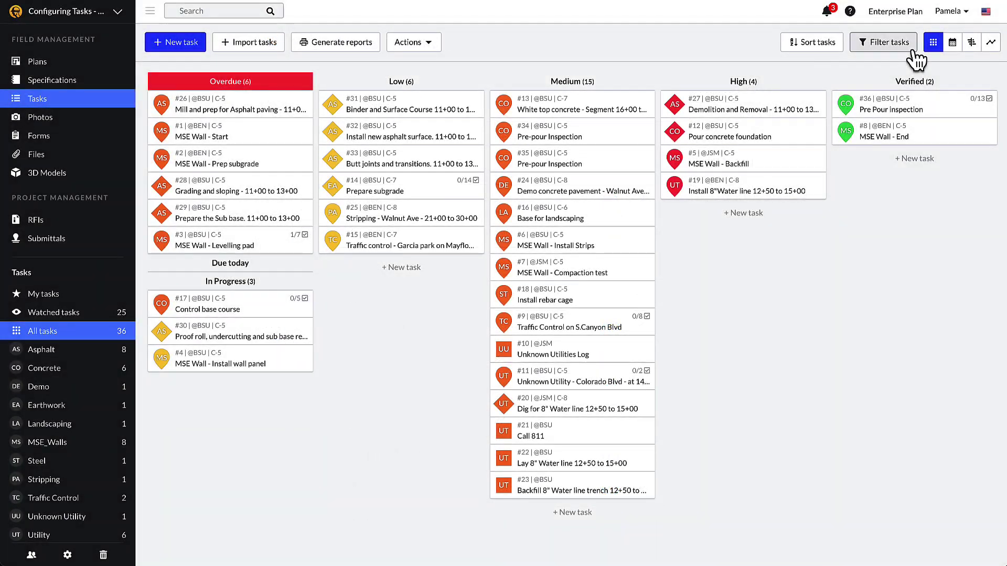
- Try the Earthwork and Demo category filters, then check the Ashpalt Type filter values
{"action": "left_click", "coordinate": [912, 50]}
{"action": "left_click", "coordinate": [604, 105]}
{"action": "left_click", "coordinate": [451, 203]}
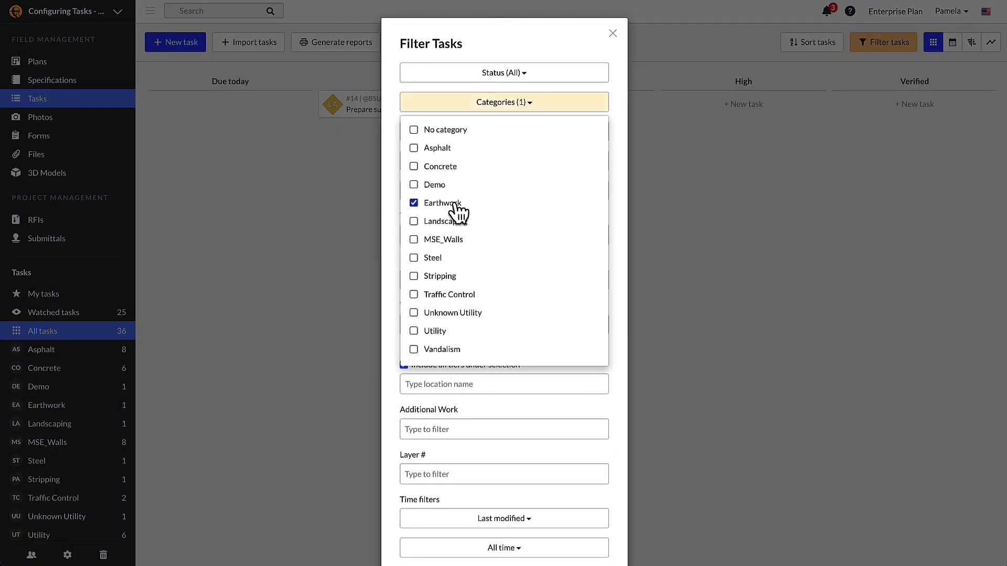
{"action": "left_click", "coordinate": [439, 185]}
{"action": "left_click", "coordinate": [440, 186]}
{"action": "left_click", "coordinate": [443, 204]}
{"action": "left_click", "coordinate": [617, 133]}
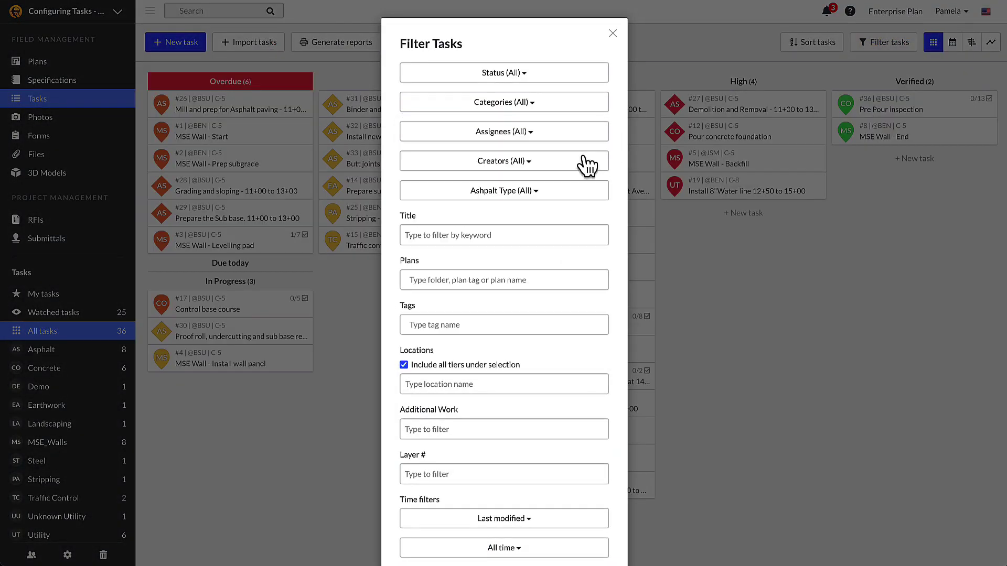
{"action": "left_click", "coordinate": [579, 201]}
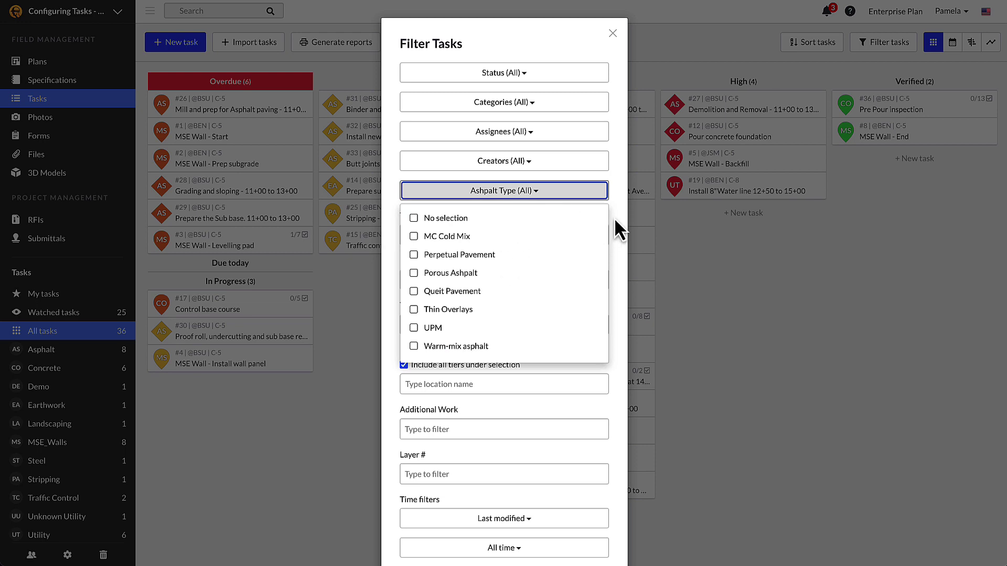
- Leave the filters and open the All Tasks (Summary) report settings
{"action": "left_click", "coordinate": [612, 33]}
{"action": "left_click", "coordinate": [356, 45]}
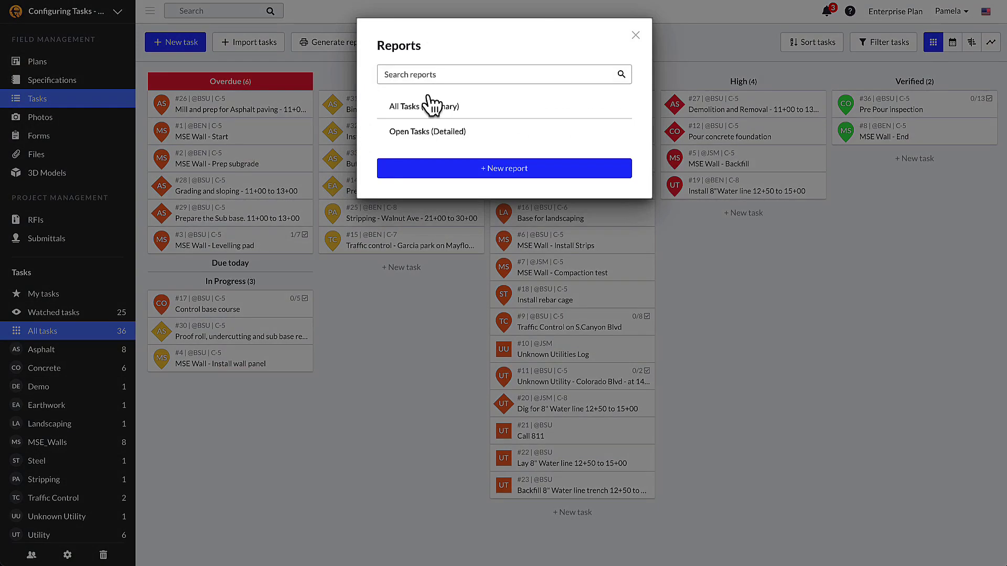
{"action": "left_click", "coordinate": [443, 109]}
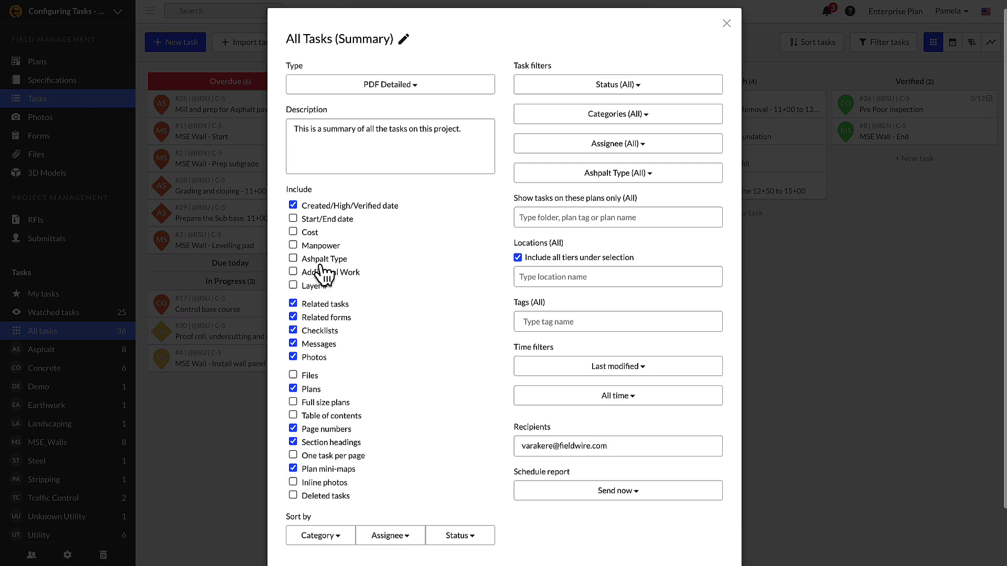